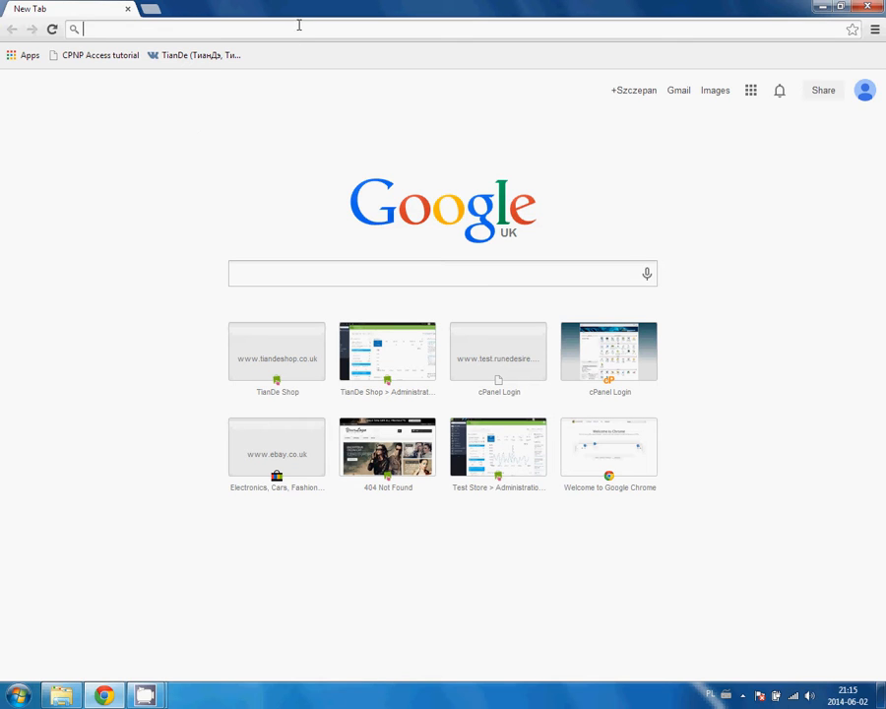
pyautogui.write('www.tiandeshop.co.uk')
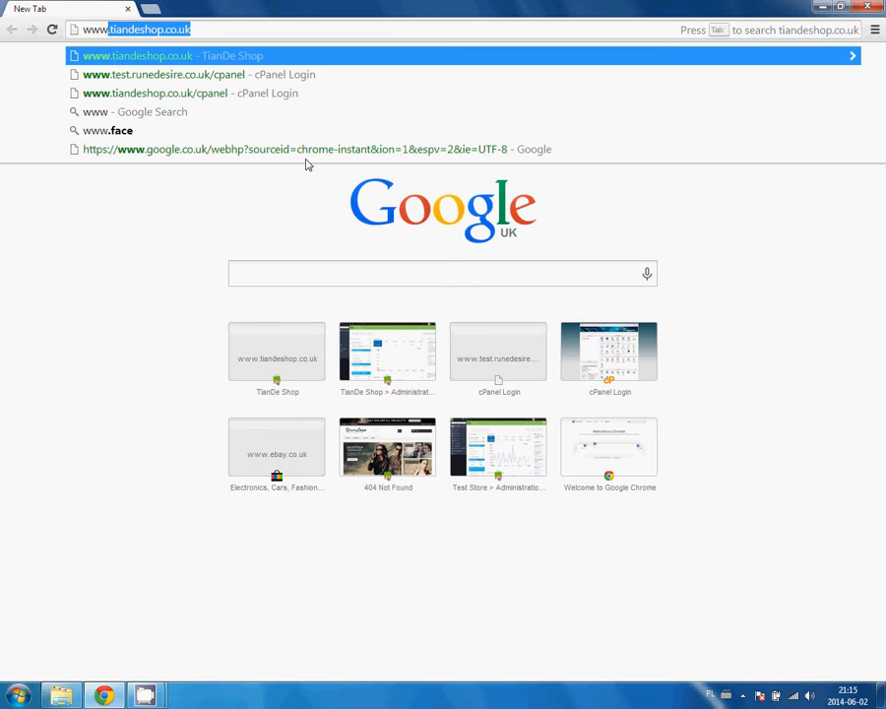
pyautogui.press('Return')
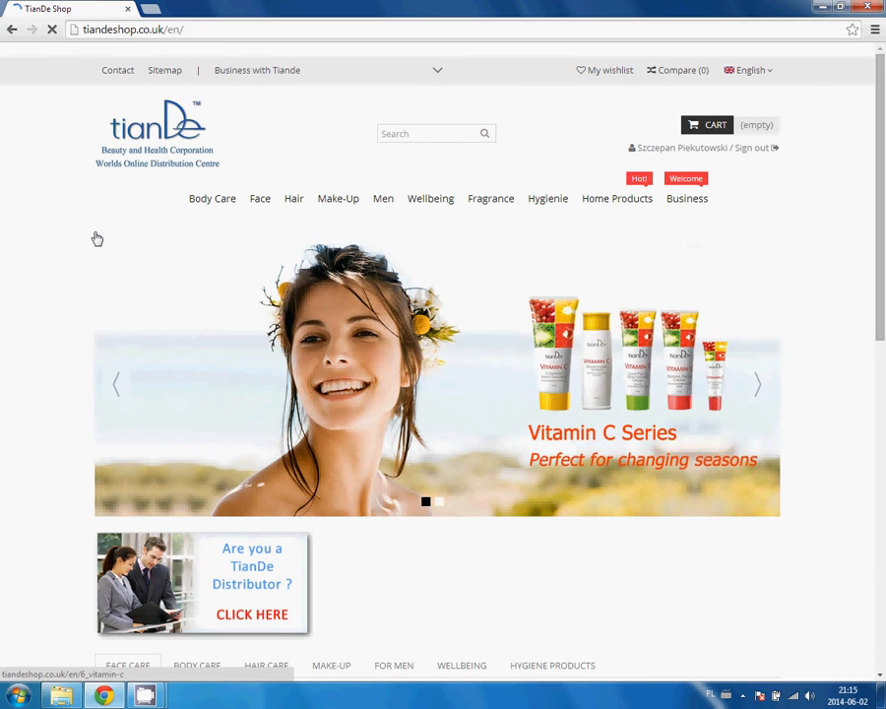
pyautogui.scroll(-2, 49, 185)
pyautogui.scroll(-6, 49, 186)
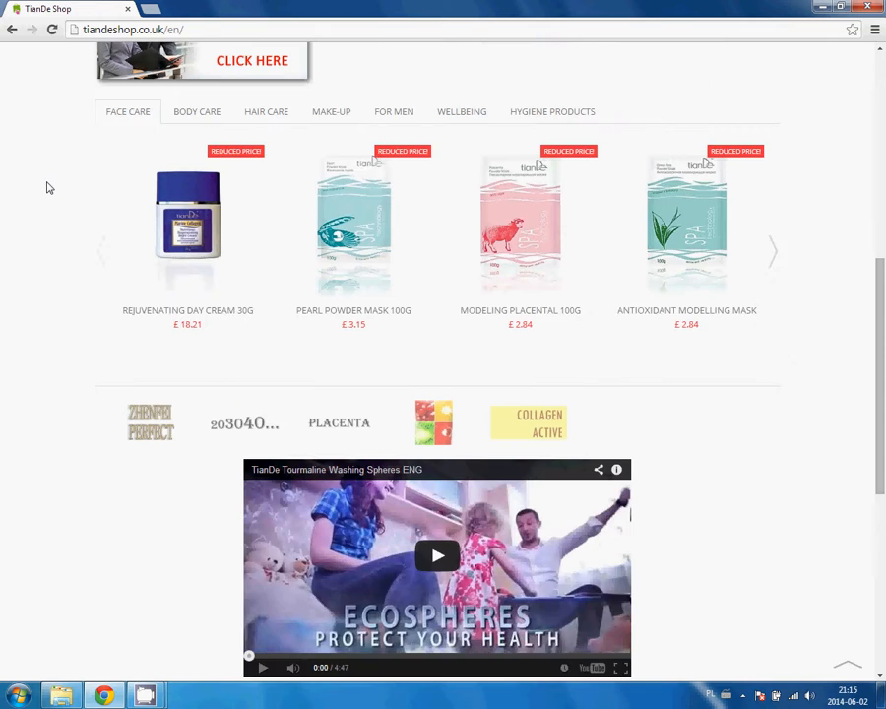
pyautogui.scroll(8, 149, 292)
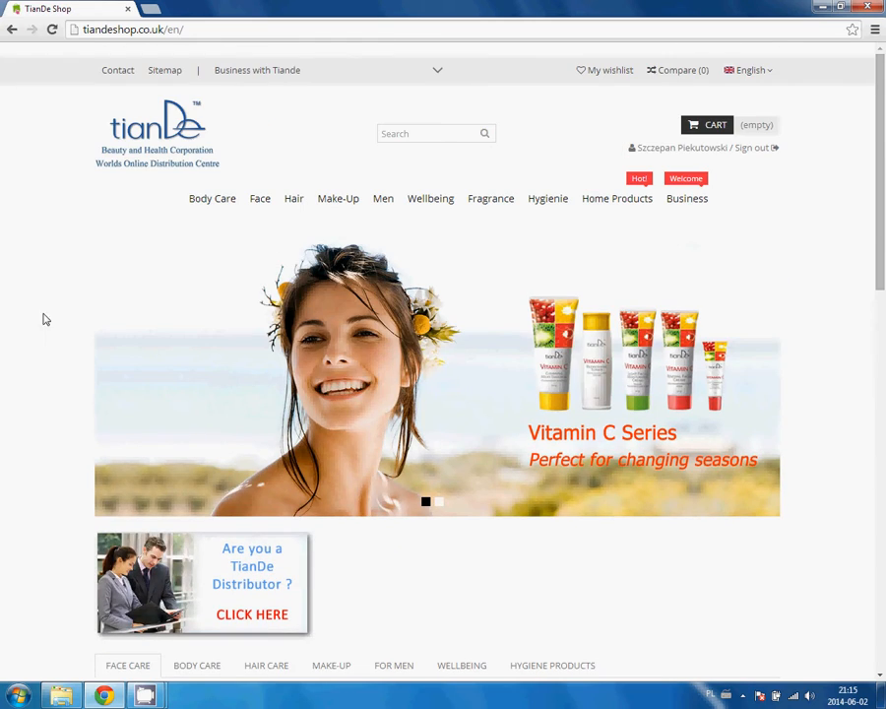
pyautogui.scroll(-7, 42, 185)
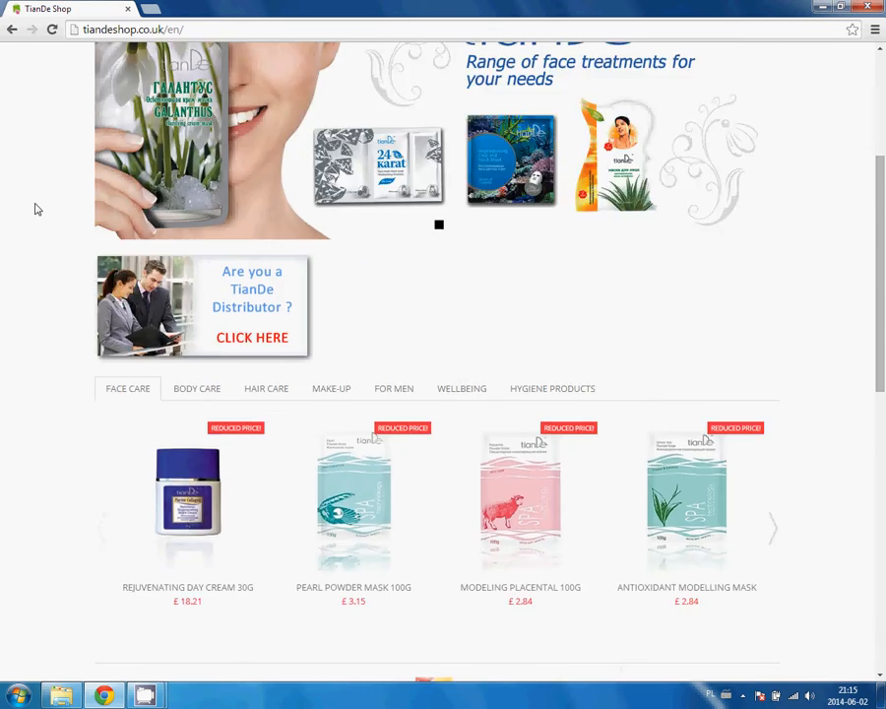
pyautogui.scroll(8, 34, 208)
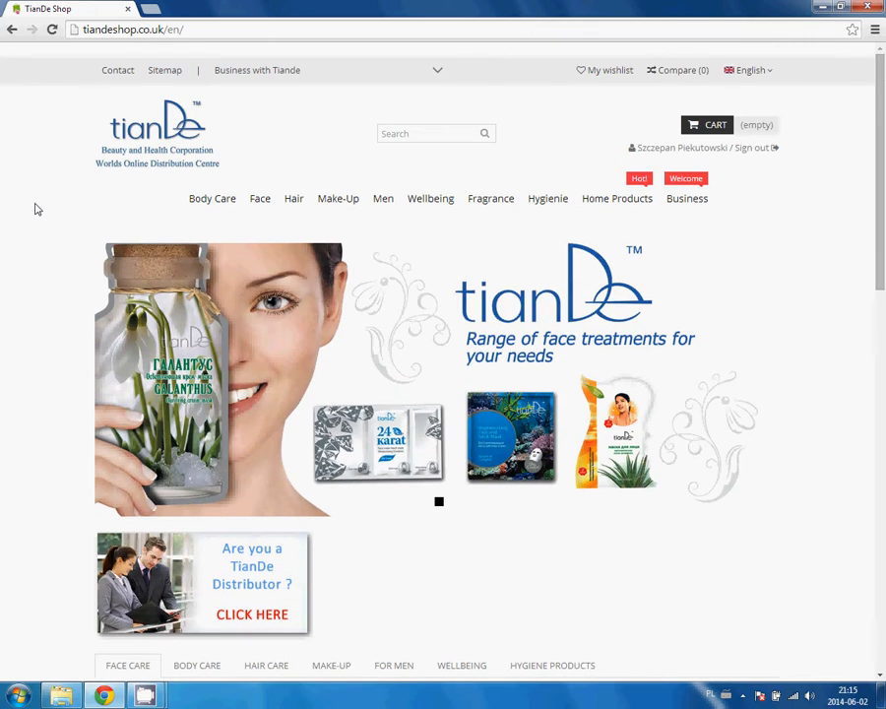
pyautogui.scroll(-2, 34, 209)
pyautogui.scroll(2, 34, 195)
pyautogui.scroll(-2, 33, 196)
pyautogui.scroll(-1, 34, 195)
pyautogui.scroll(3, 33, 195)
pyautogui.click(202, 28)
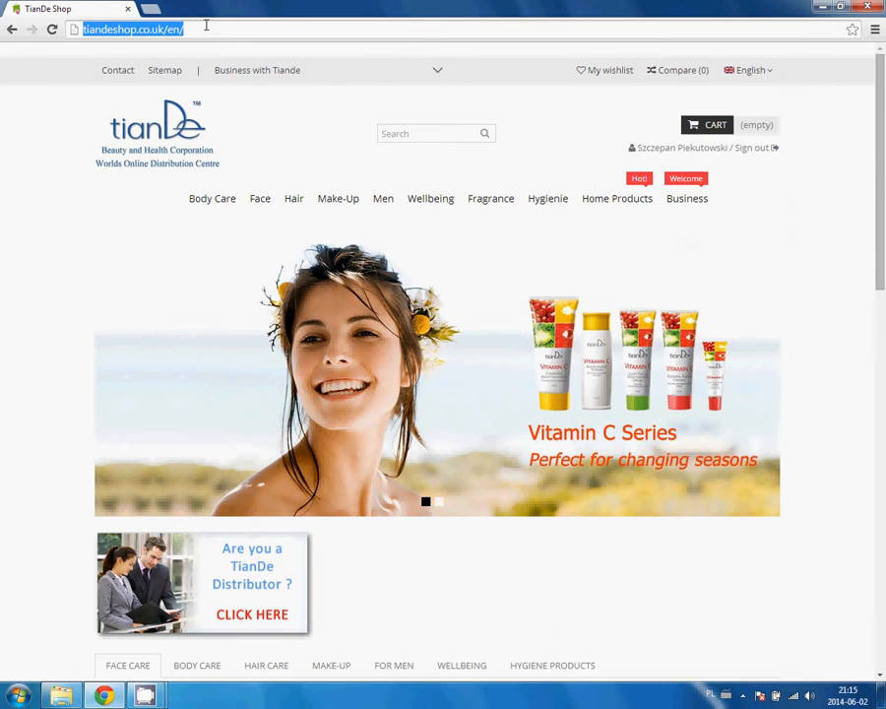
pyautogui.write('www.test')
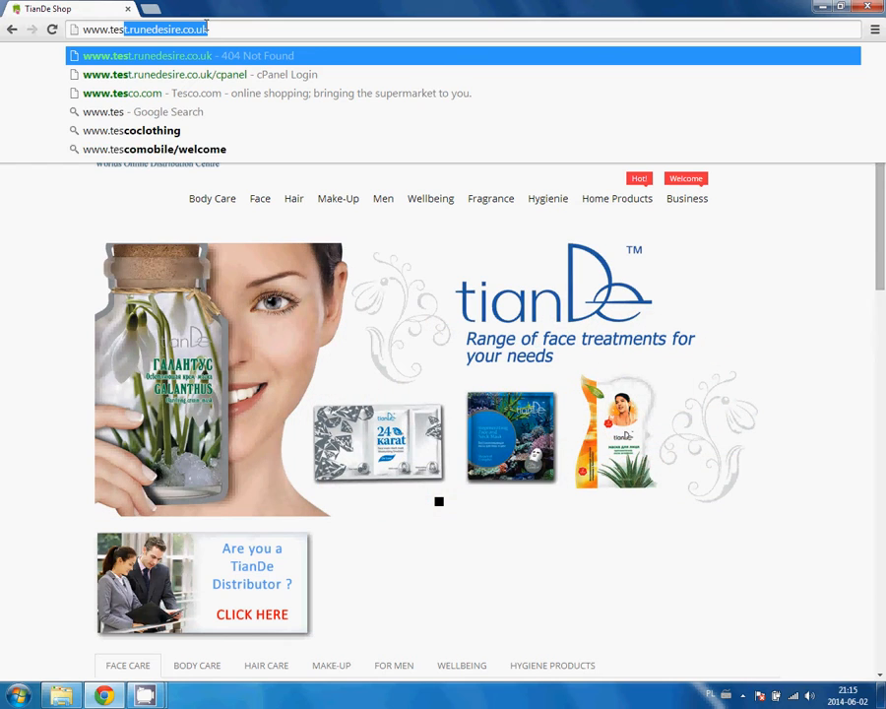
pyautogui.write('.')
pyautogui.press('BackSpace')
pyautogui.press('BackSpace')
pyautogui.write('t.ru')
pyautogui.press('End')
pyautogui.press('Return')
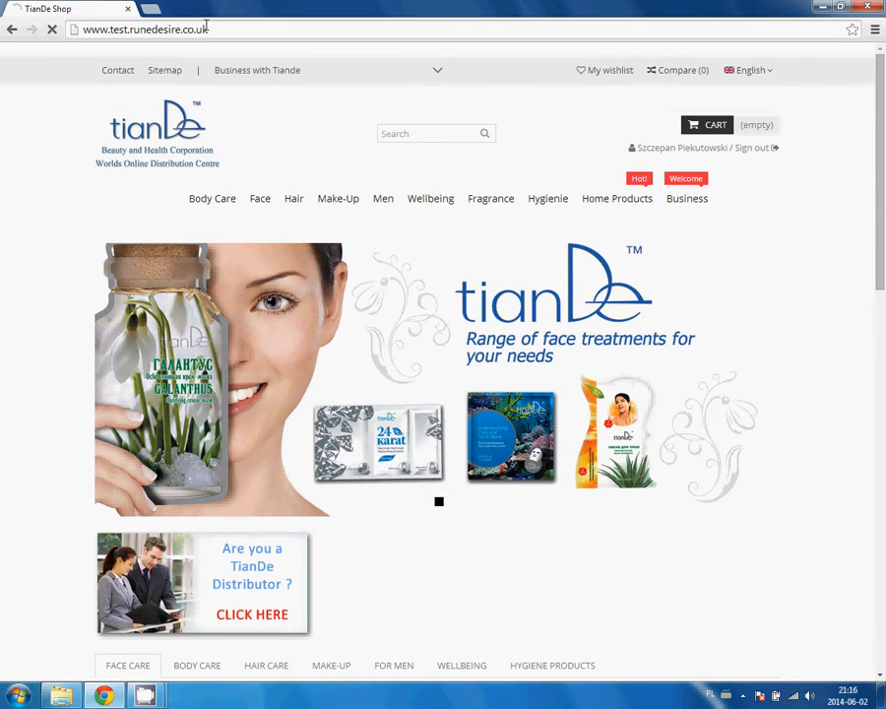
# Append /cpanel to the test.runedesire.co.uk address to reach the cPanel login page.
pyautogui.click(224, 30)
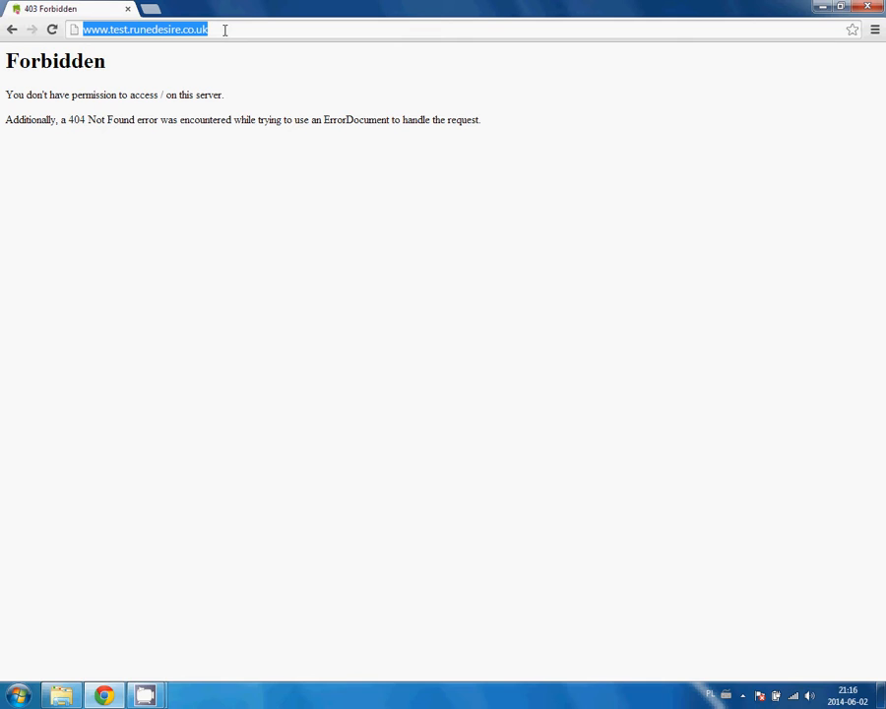
pyautogui.click(224, 29)
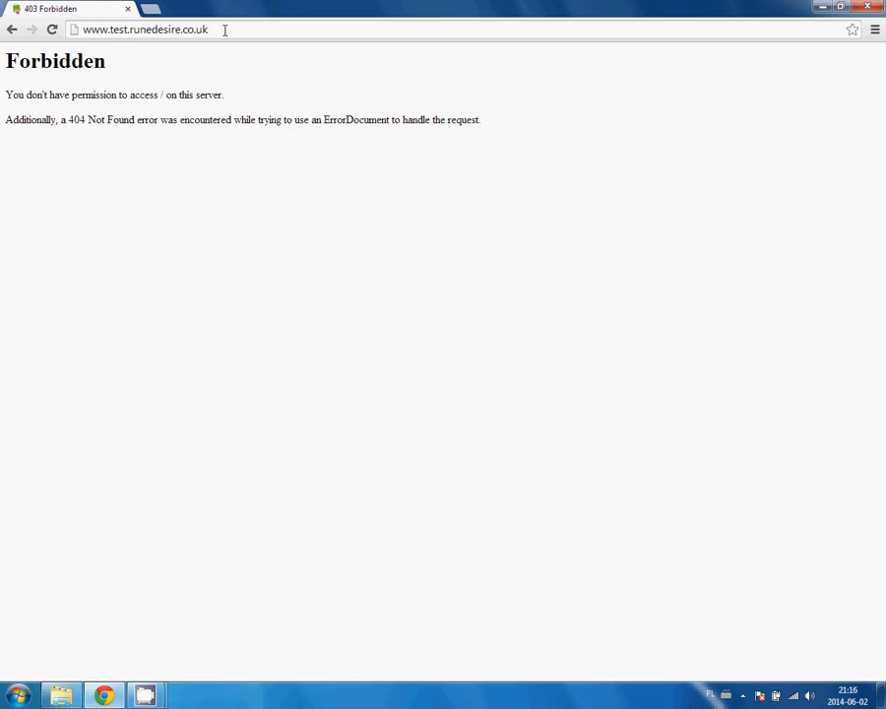
pyautogui.click(224, 29)
pyautogui.write('/cpa')
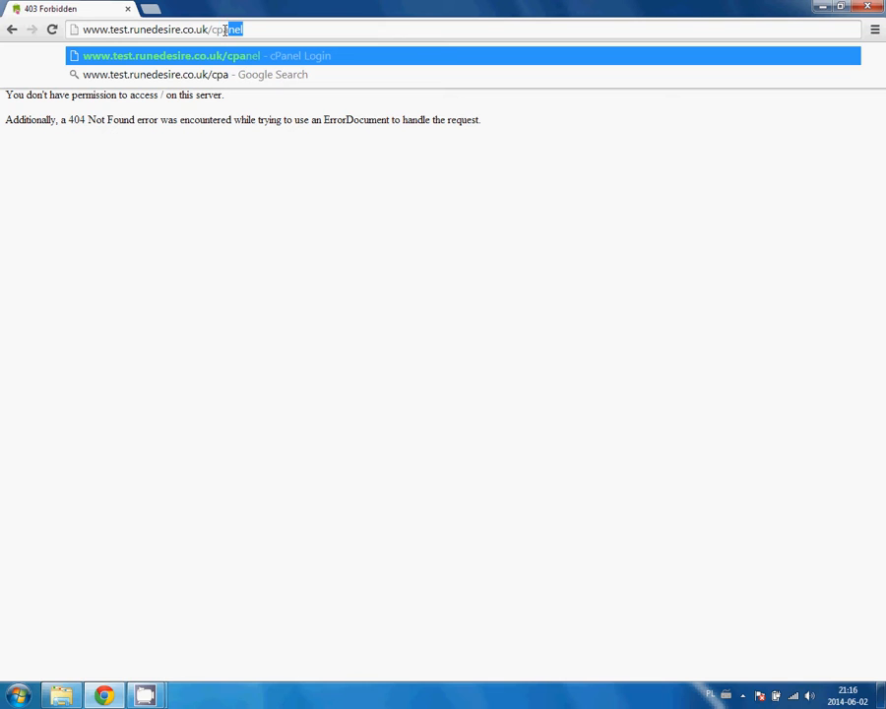
pyautogui.press('Return')
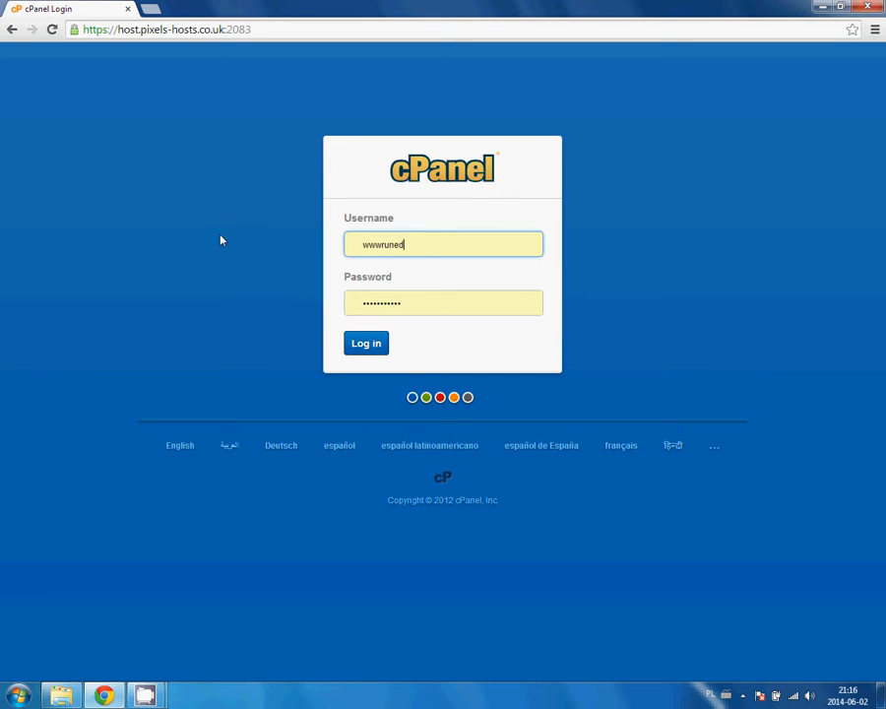
# Log in to cPanel with the prefilled credentials and scroll down to the Softaculous Apps Installer section.
pyautogui.click(366, 343)
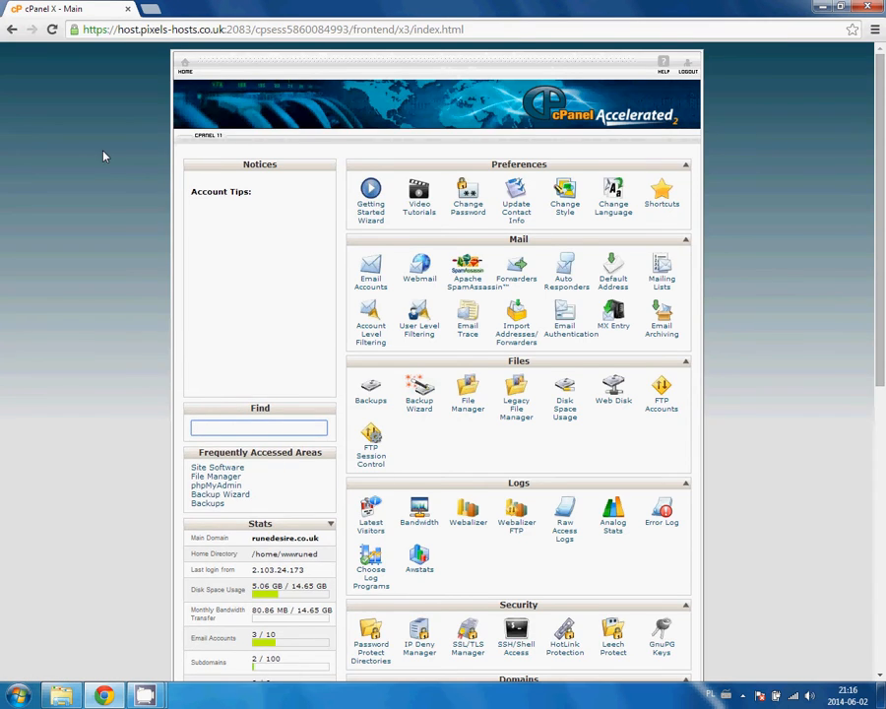
pyautogui.scroll(-7, 103, 152)
pyautogui.scroll(7, 102, 152)
pyautogui.scroll(-7, 63, 239)
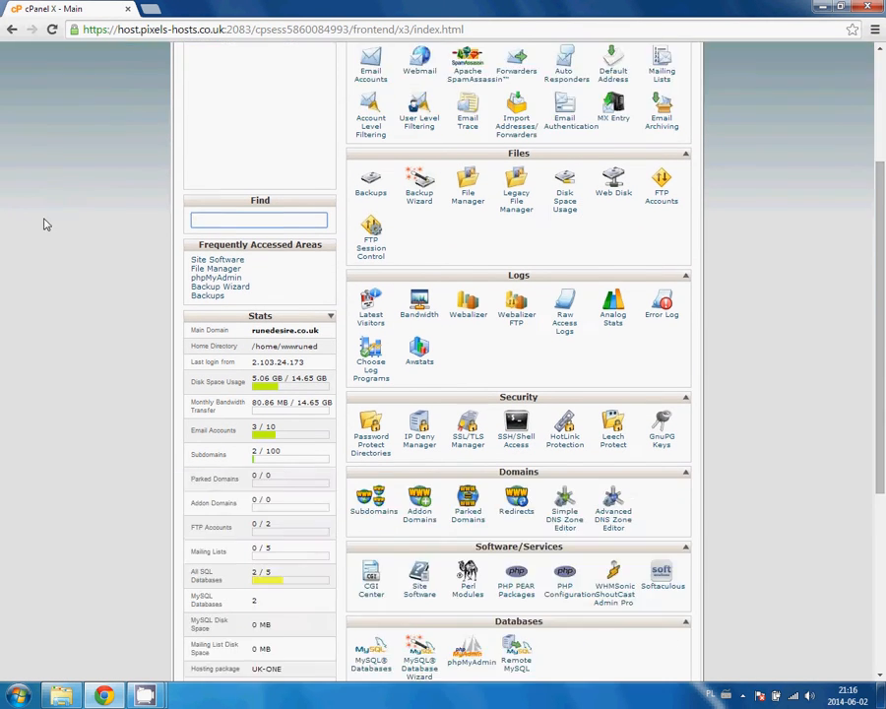
pyautogui.scroll(7, 55, 218)
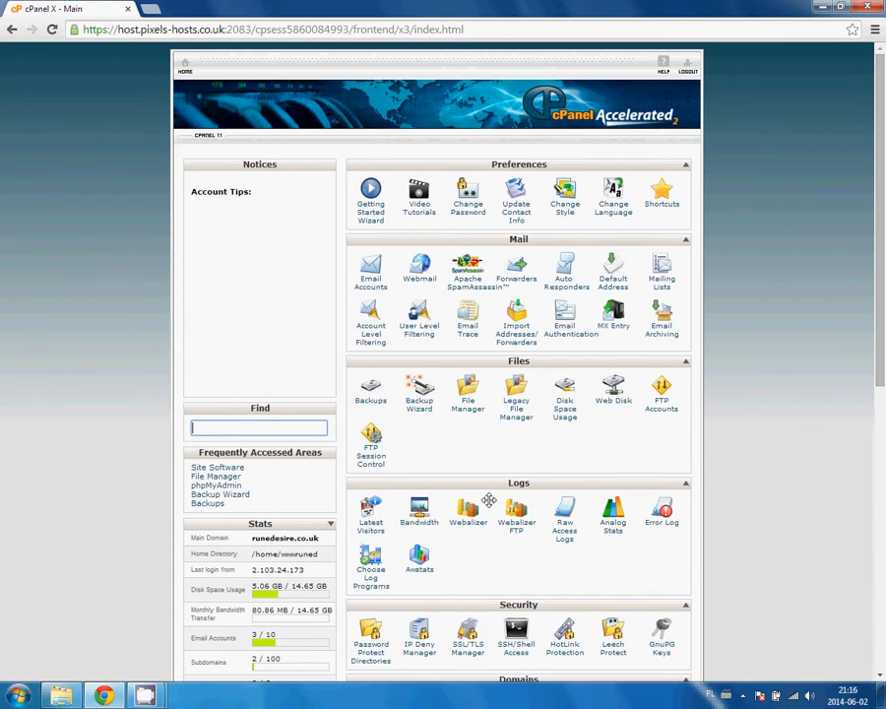
pyautogui.scroll(-1, 443, 373)
pyautogui.scroll(-7, 443, 373)
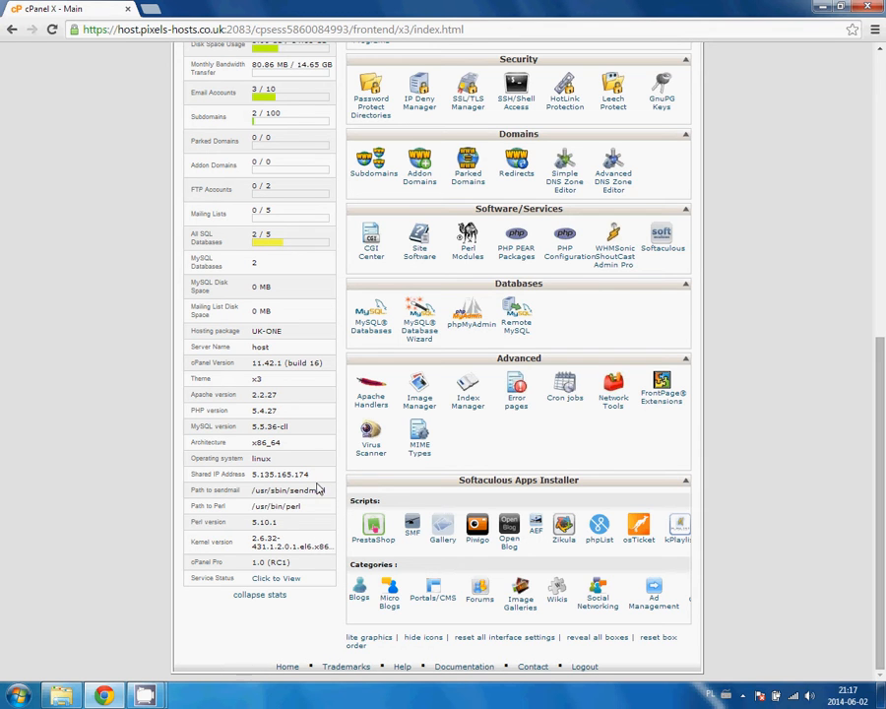
# Open PrestaShop in Softaculous, browse its Features, Screenshots and Overview, then bring up the Install form.
pyautogui.click(374, 529)
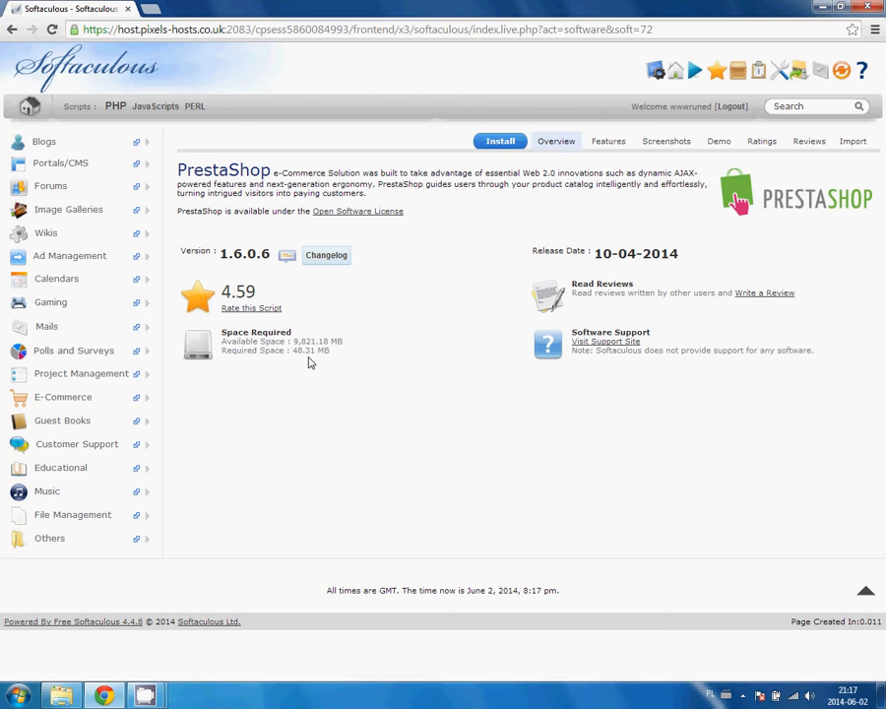
pyautogui.click(665, 150)
pyautogui.click(618, 144)
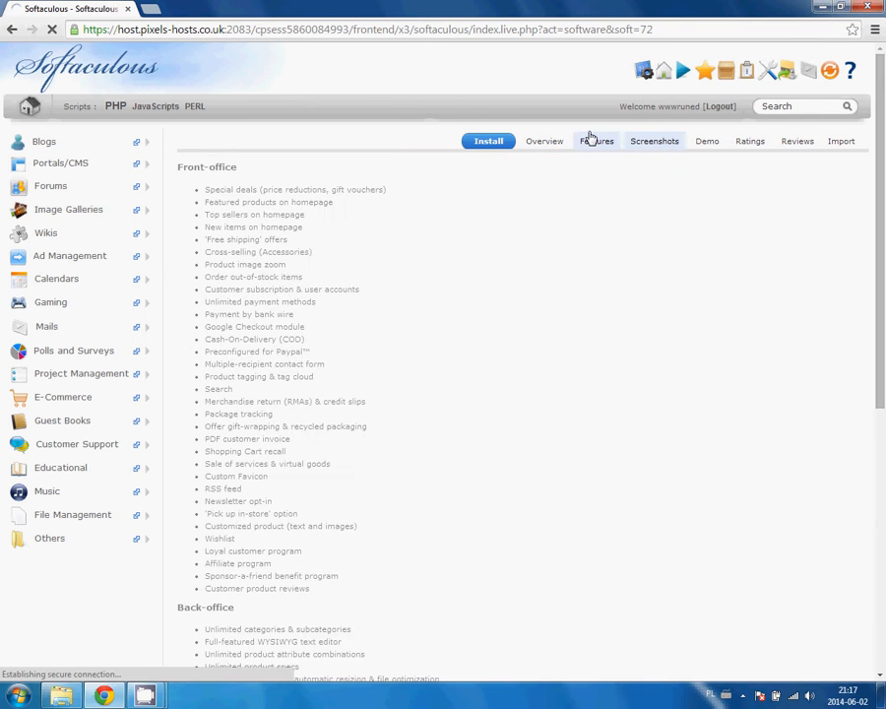
pyautogui.click(655, 141)
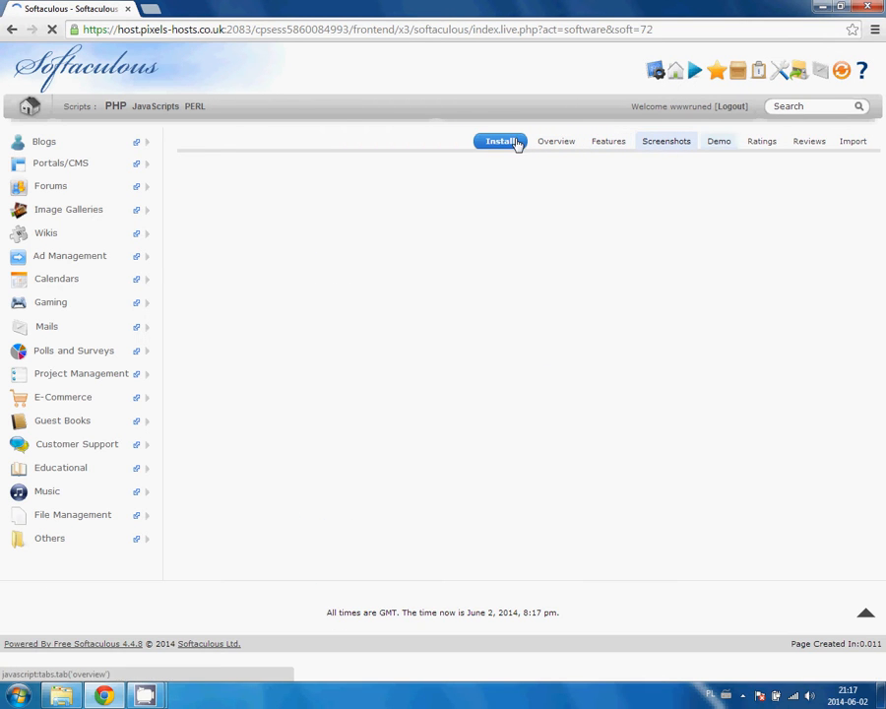
pyautogui.click(556, 141)
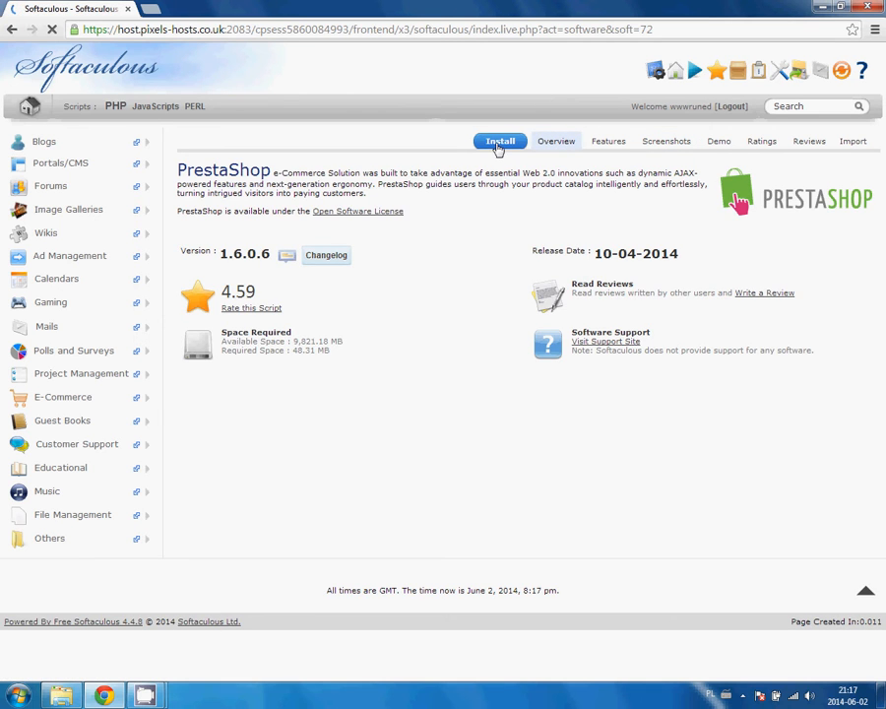
pyautogui.click(498, 143)
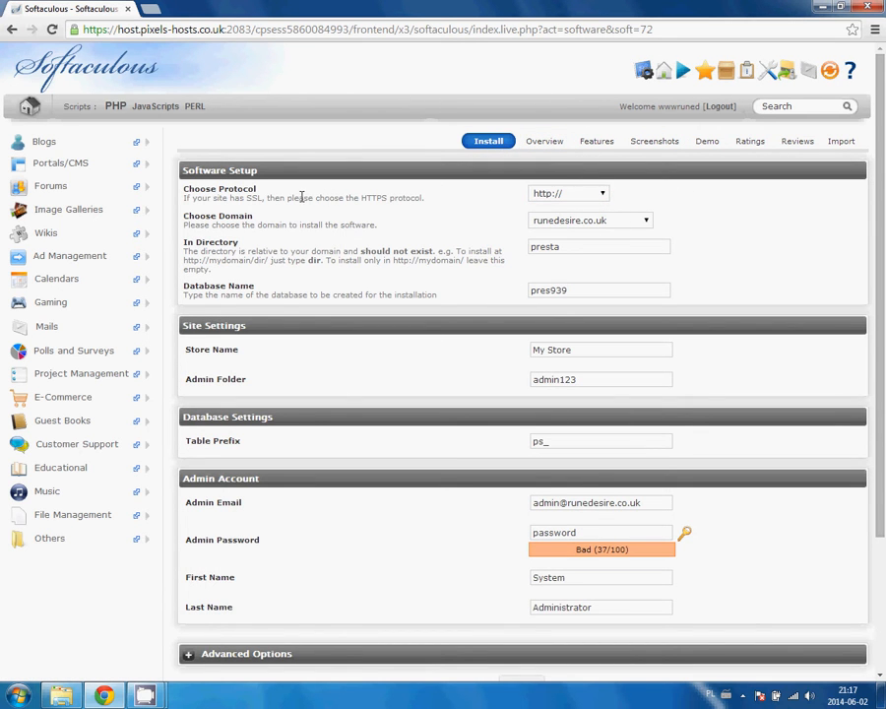
pyautogui.moveTo(423, 198); pyautogui.dragTo(193, 188)
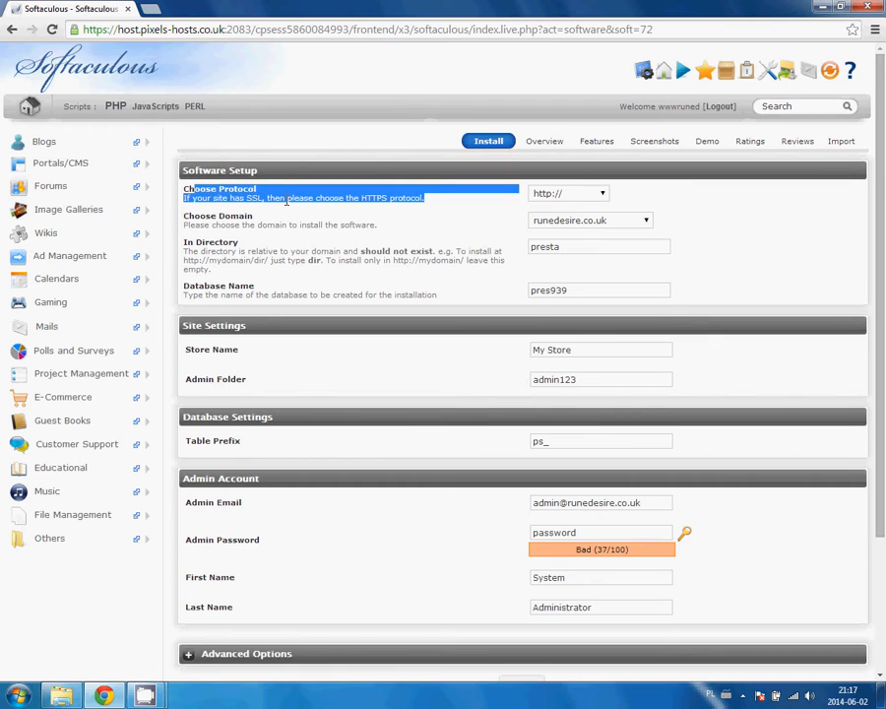
pyautogui.click(601, 195)
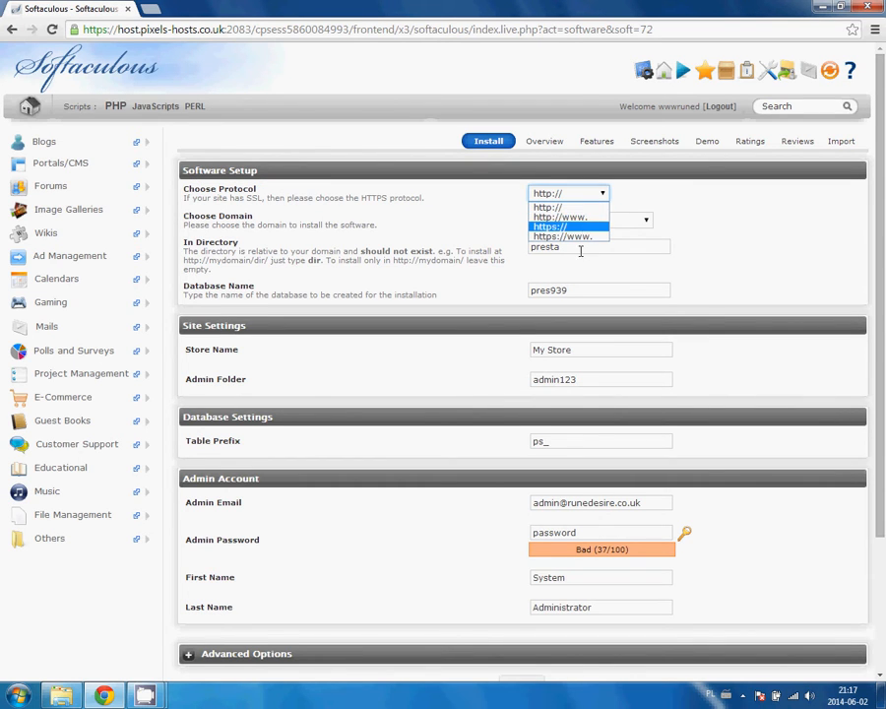
pyautogui.click(698, 195)
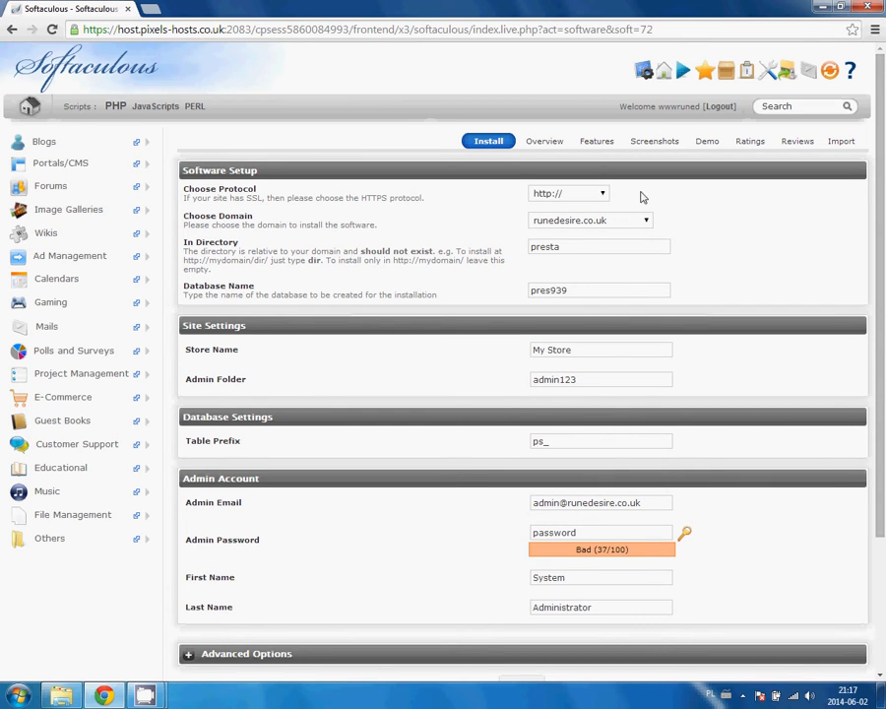
pyautogui.scroll(-3, 723, 212)
pyautogui.scroll(3, 723, 222)
pyautogui.click(552, 196)
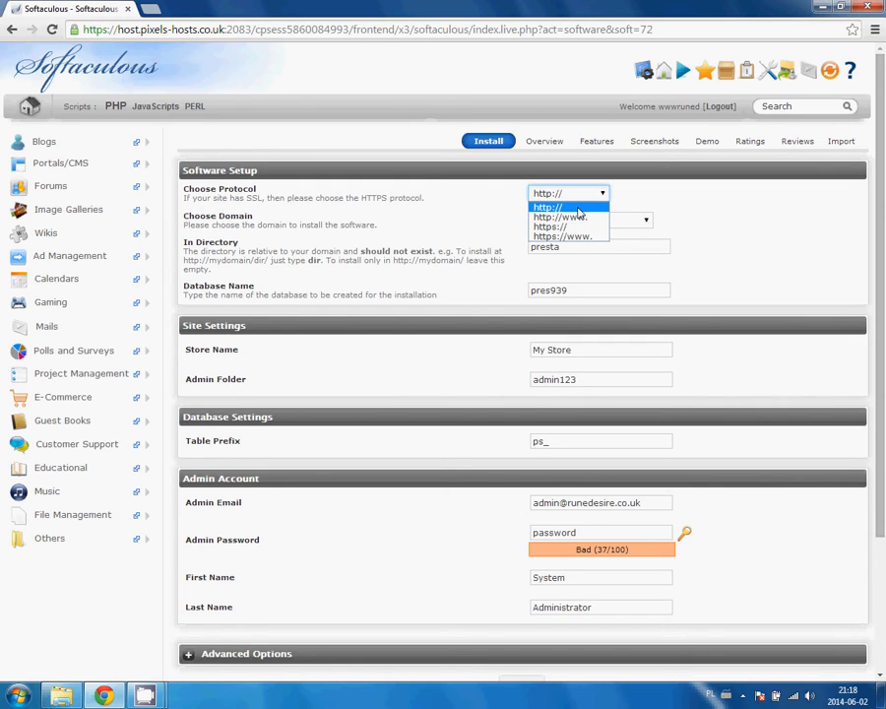
pyautogui.click(710, 199)
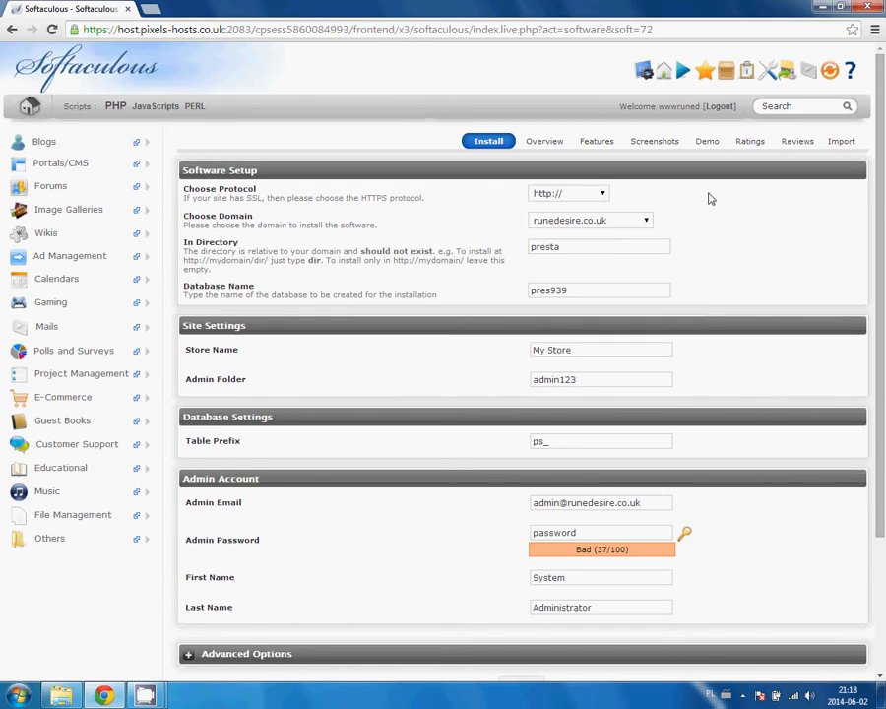
# Set the install domain to test.runedesire.co.uk and select the 'presta' directory text.
pyautogui.click(586, 221)
pyautogui.click(620, 221)
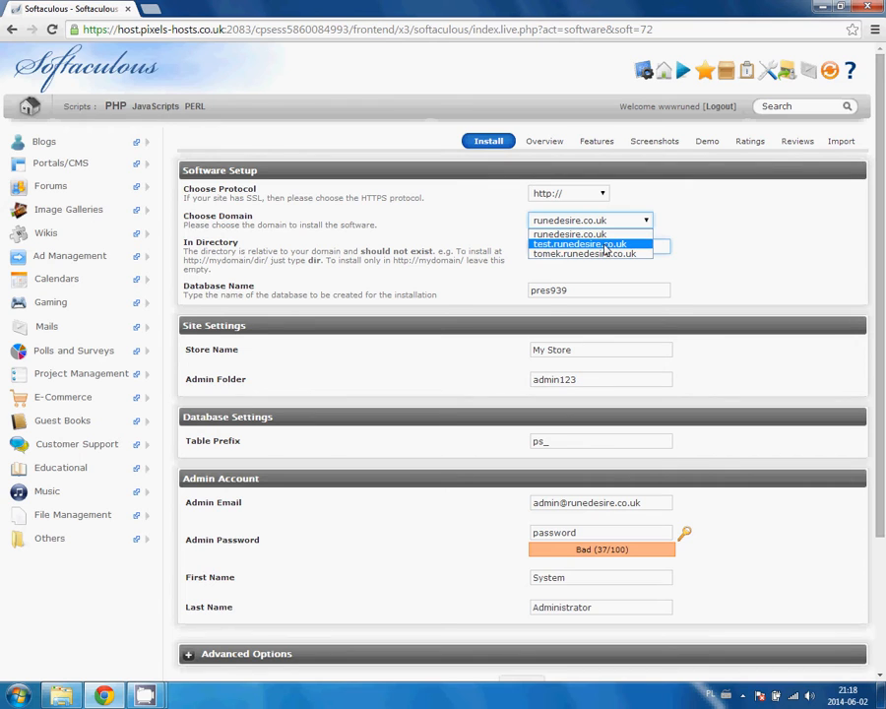
pyautogui.click(535, 243)
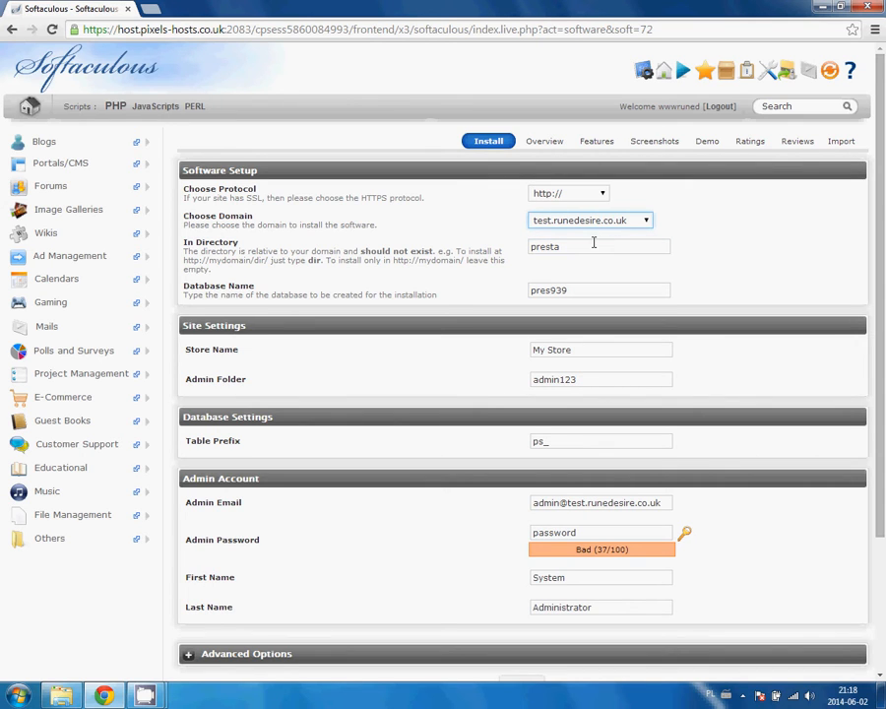
pyautogui.moveTo(603, 244); pyautogui.dragTo(455, 243)
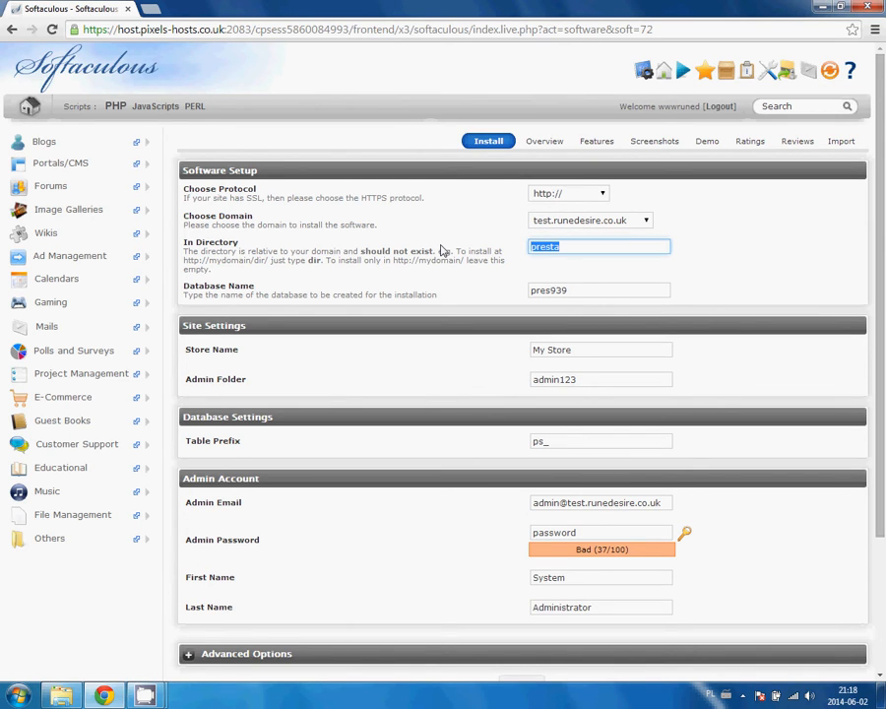
pyautogui.hotkey('ctrl', 't')
# In a new tab, enter test.runedesire.co.uk/presta to check the test install URL.
pyautogui.write('www')
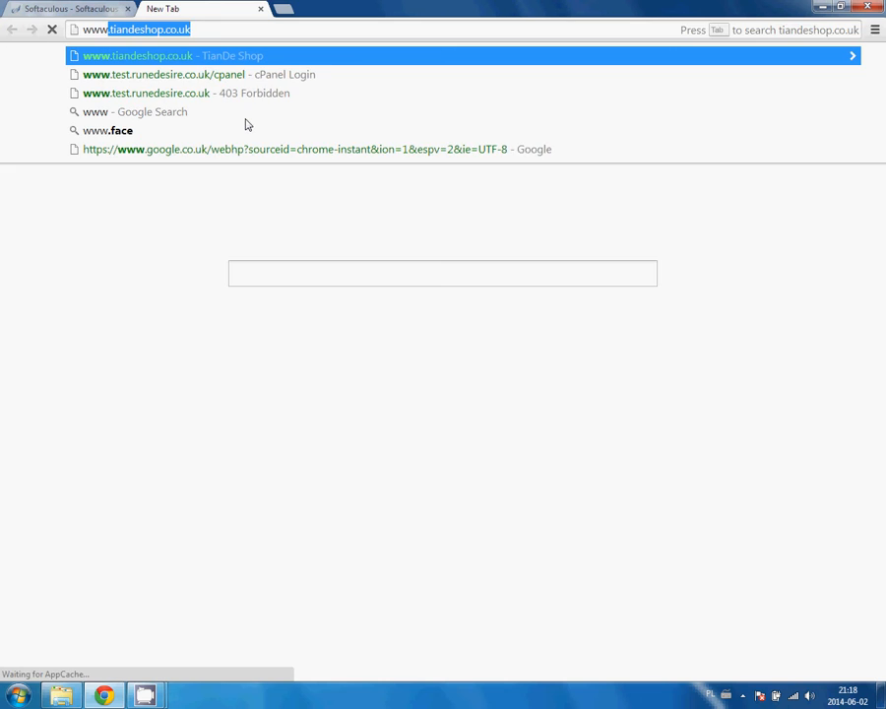
pyautogui.write('.rtes')
pyautogui.press('BackSpace')
pyautogui.press('BackSpace')
pyautogui.press('BackSpace')
pyautogui.press('BackSpace')
pyautogui.write('test')
pyautogui.press('Right')
pyautogui.write('/presta')
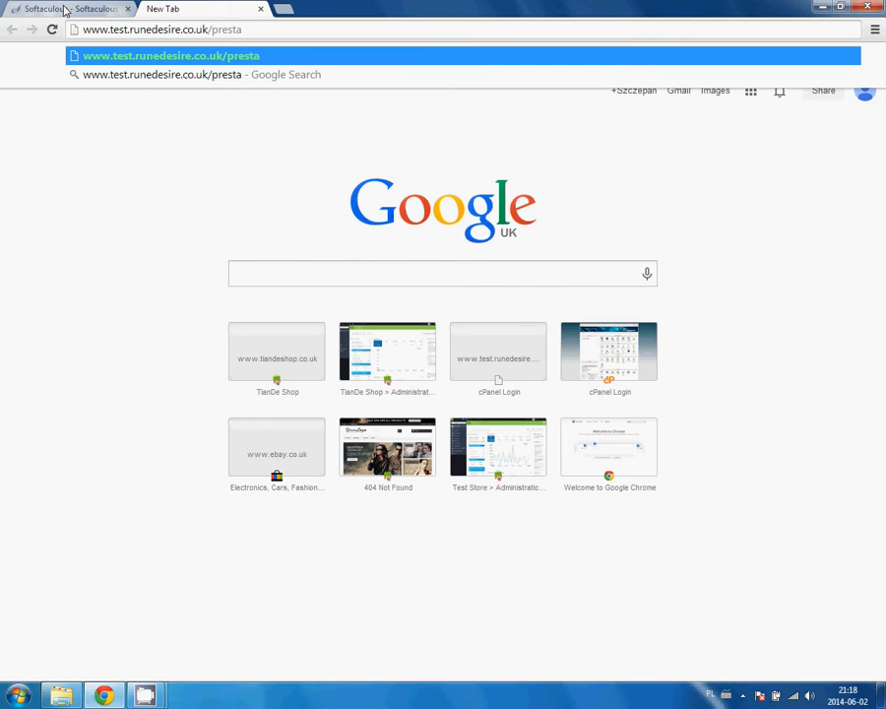
# Empty the In Directory field for a root install, trimming the test tab's URL to the bare domain.
pyautogui.click(64, 9)
pyautogui.click(595, 248)
pyautogui.hotkey('ctrl', 'a')
pyautogui.press('BackSpace')
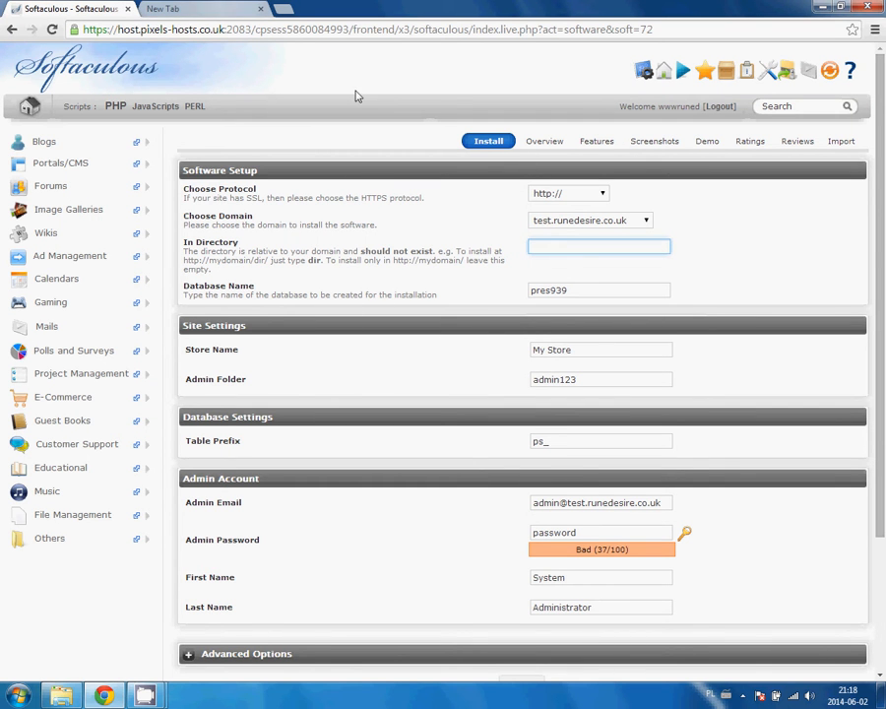
pyautogui.click(158, 8)
pyautogui.press('BackSpace')
pyautogui.press('BackSpace')
pyautogui.press('BackSpace')
pyautogui.press('BackSpace')
pyautogui.press('BackSpace')
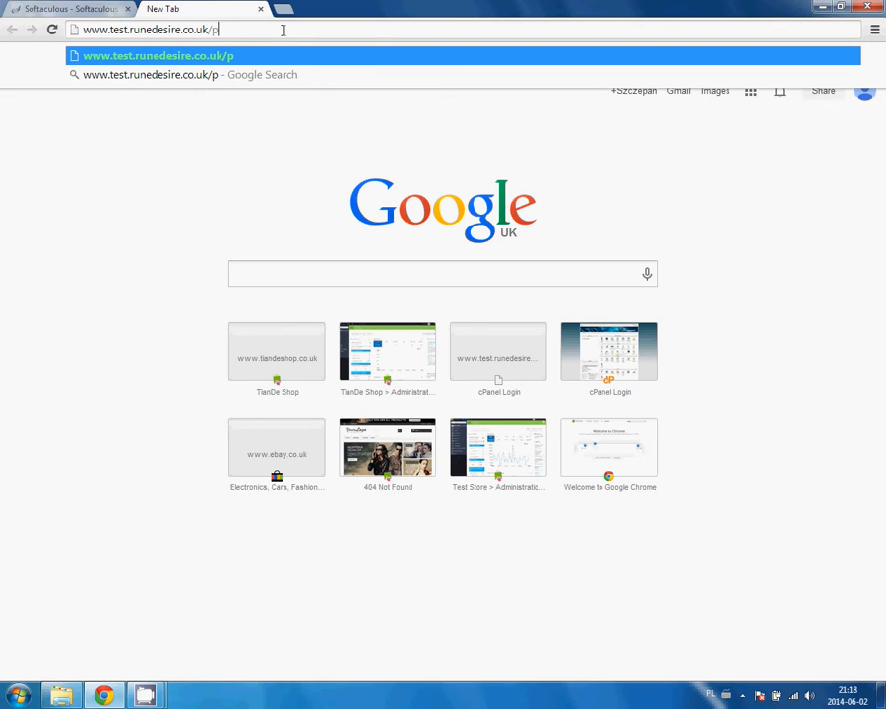
pyautogui.press('BackSpace')
pyautogui.press('BackSpace')
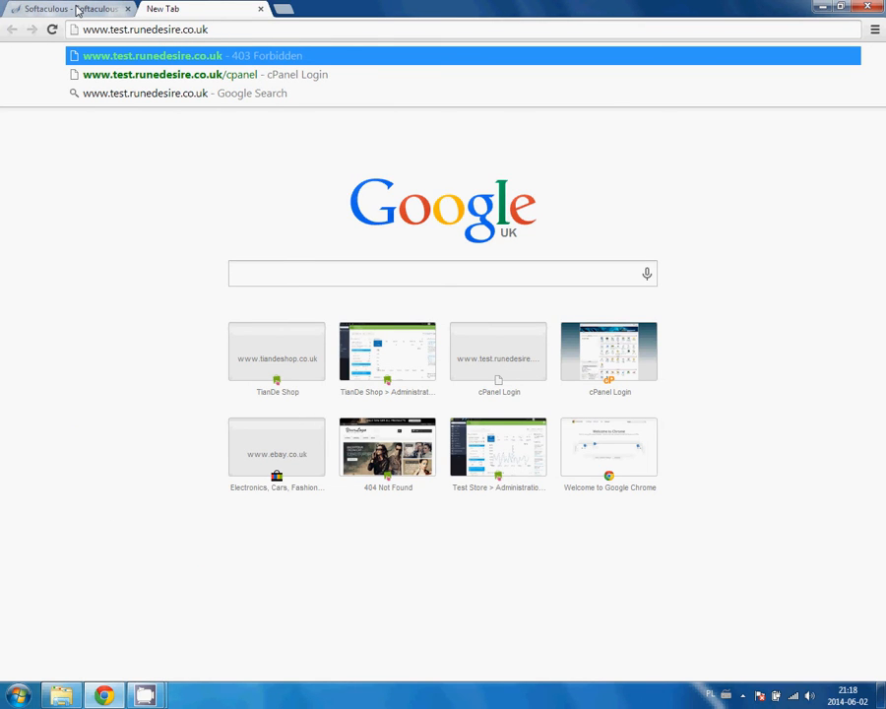
pyautogui.click(77, 10)
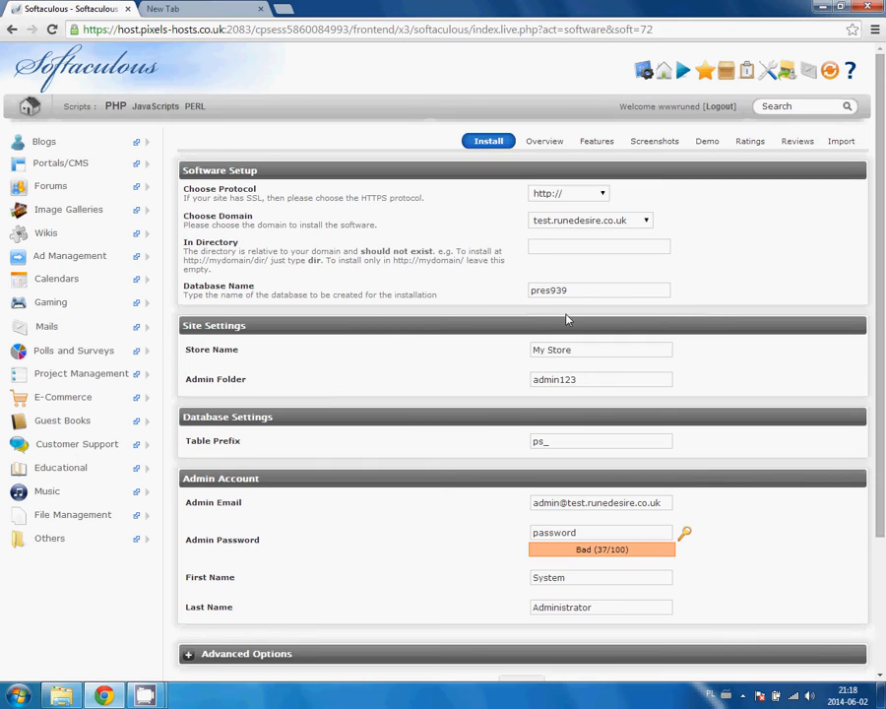
# Set the database name to Test111 and the store name to TestStoreName.
pyautogui.moveTo(596, 293); pyautogui.dragTo(433, 294)
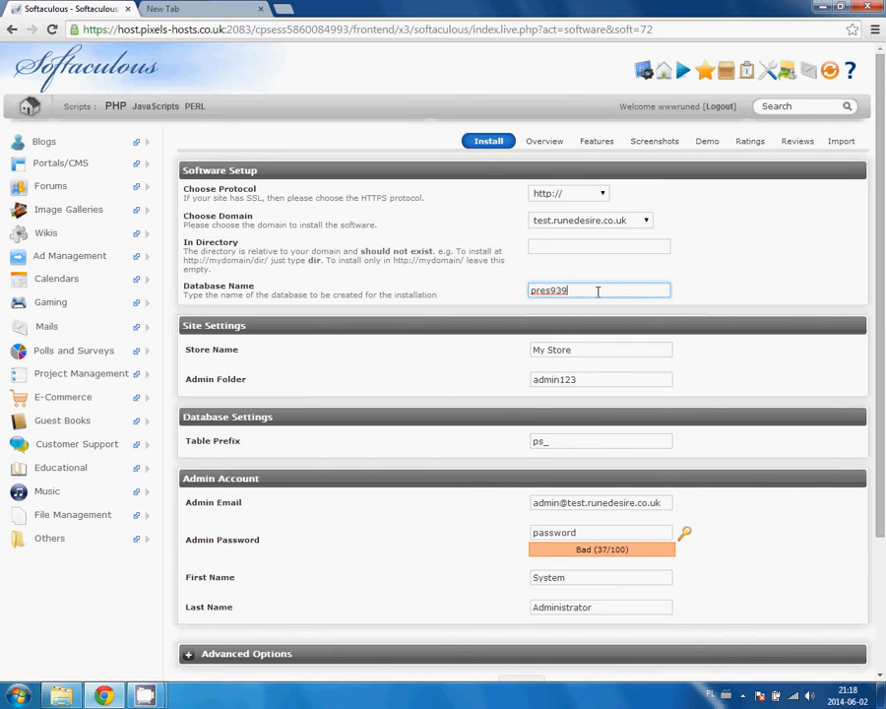
pyautogui.write('TestDatabse111')
pyautogui.doubleClick(625, 289)
pyautogui.click(626, 287)
pyautogui.moveTo(626, 287); pyautogui.dragTo(519, 295)
pyautogui.click(586, 351)
pyautogui.hotkey('ctrl', 'a')
pyautogui.write('Te')
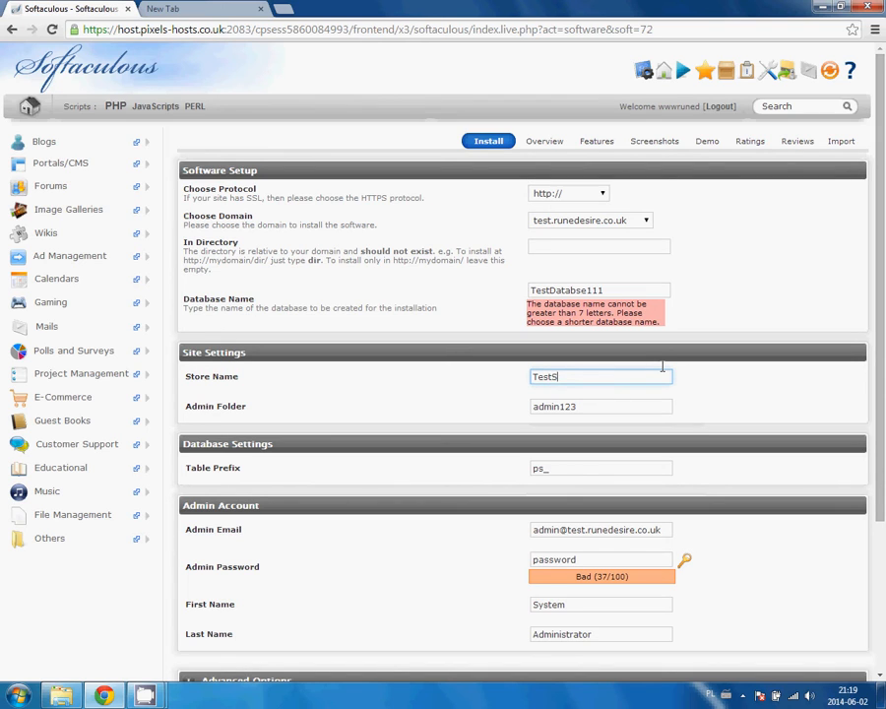
pyautogui.write('stStoreName')
pyautogui.doubleClick(615, 289)
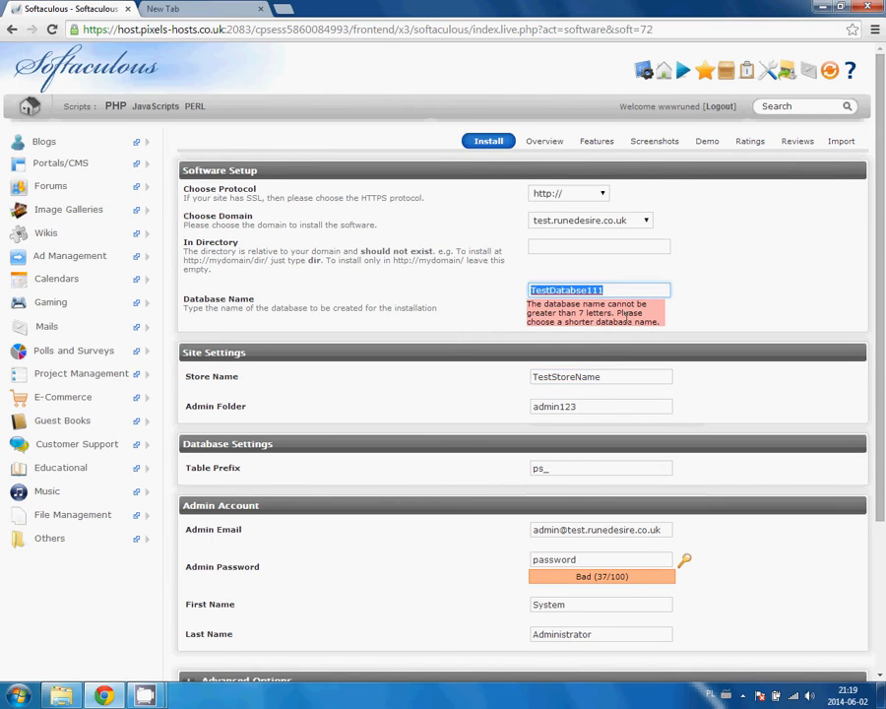
pyautogui.press('BackSpace')
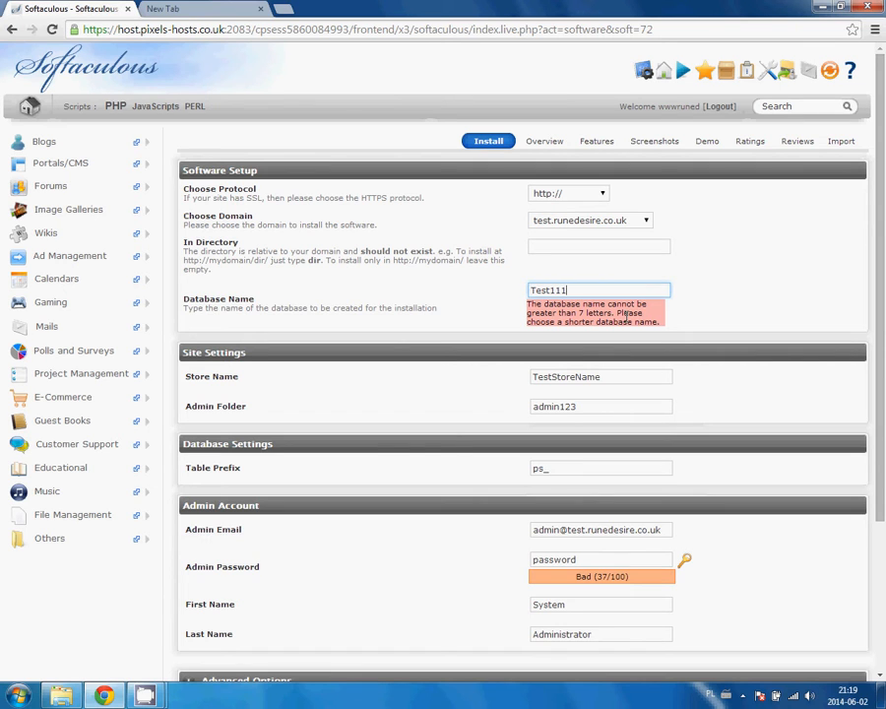
pyautogui.click(549, 308)
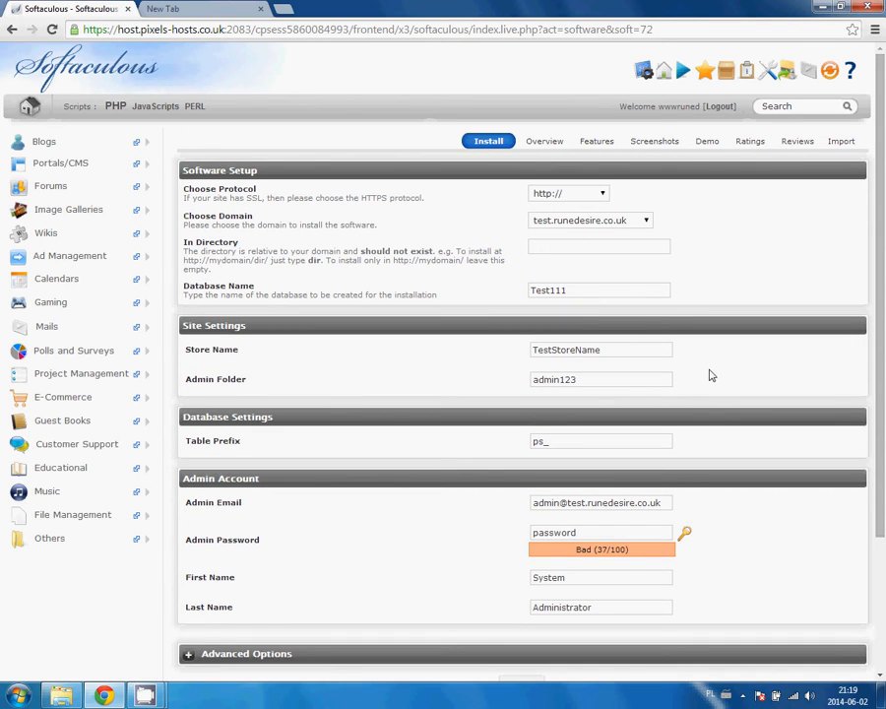
# Review the admin folder admin123, table prefix ps_ and admin email fields without changing them.
pyautogui.click(596, 381)
pyautogui.click(242, 373)
pyautogui.click(574, 379)
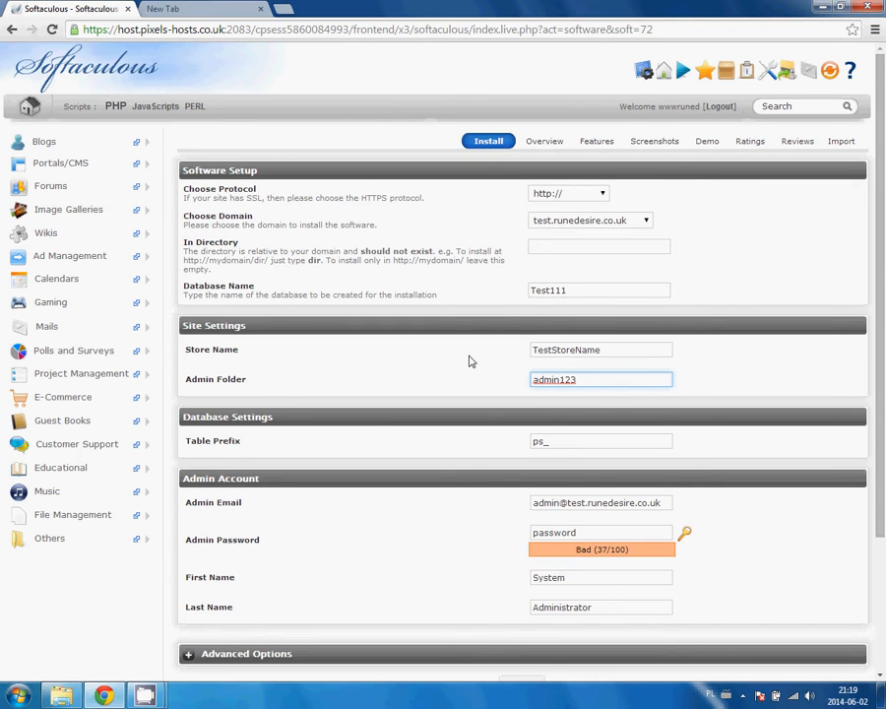
pyautogui.click(564, 440)
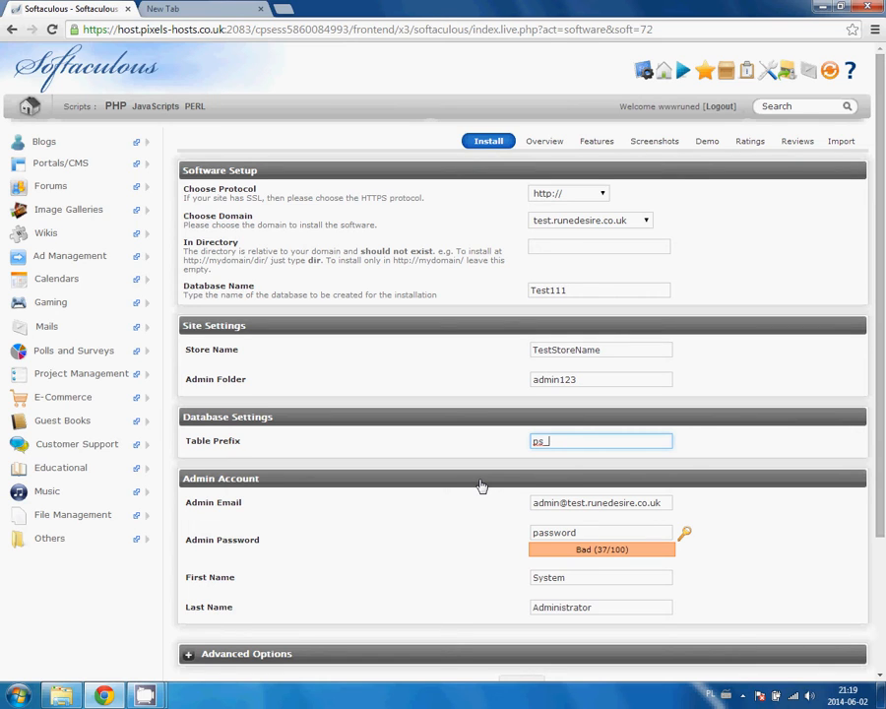
pyautogui.click(556, 502)
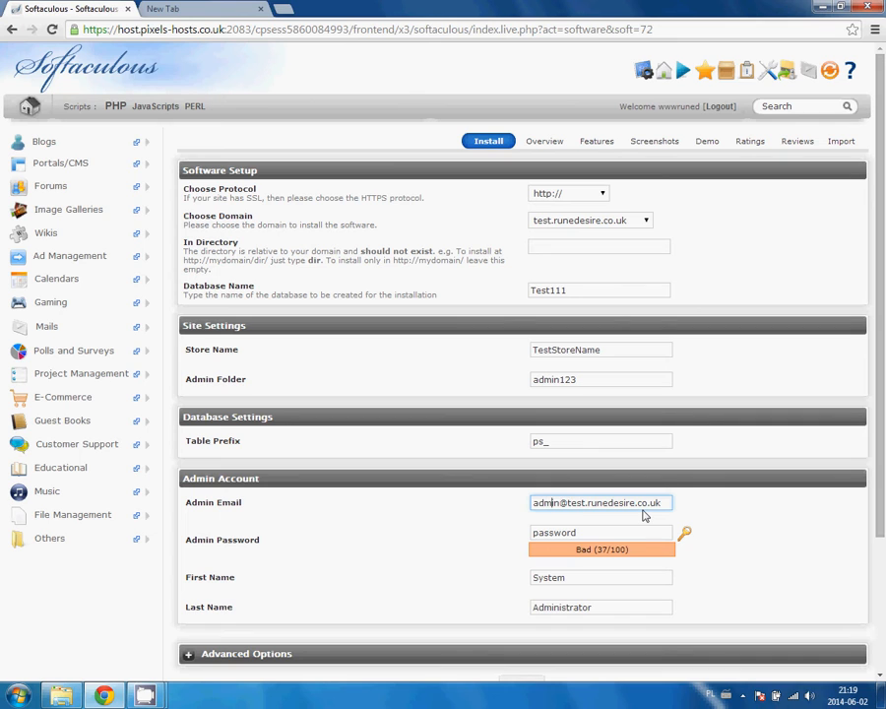
# Replace the default admin password with a new password.
pyautogui.click(614, 529)
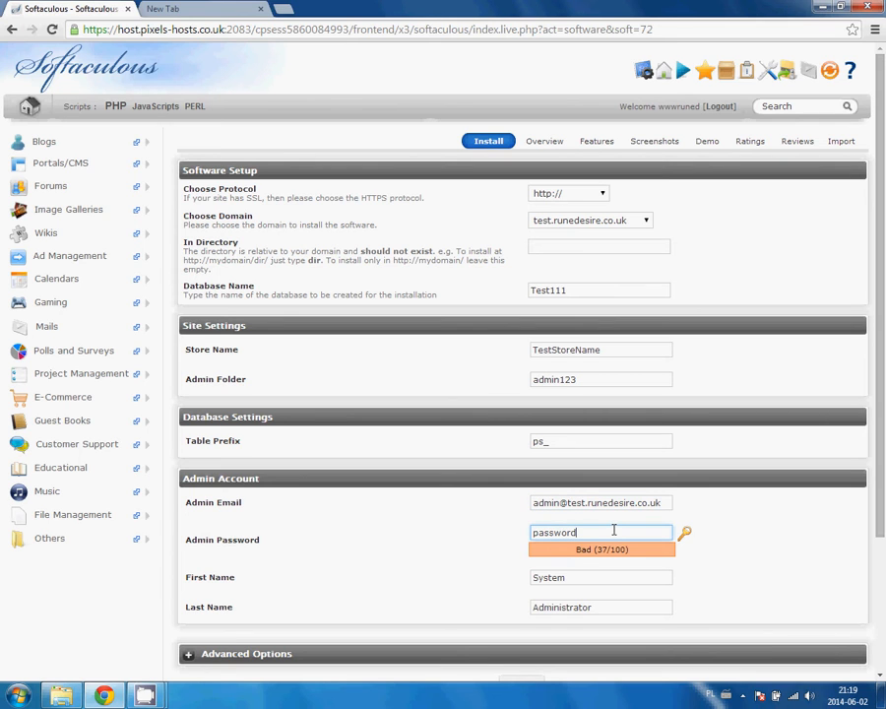
pyautogui.press('BackSpace')
pyautogui.press('BackSpace')
pyautogui.press('BackSpace')
pyautogui.press('BackSpace')
pyautogui.press('BackSpace')
pyautogui.press('BackSpace')
pyautogui.press('BackSpace')
pyautogui.write('12345678')
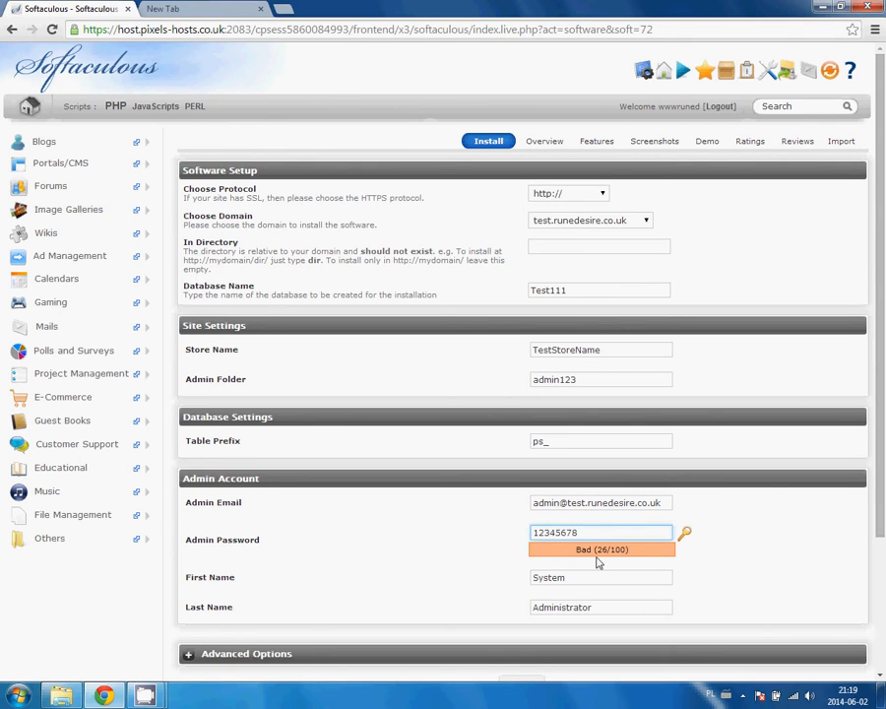
pyautogui.scroll(-3, 771, 520)
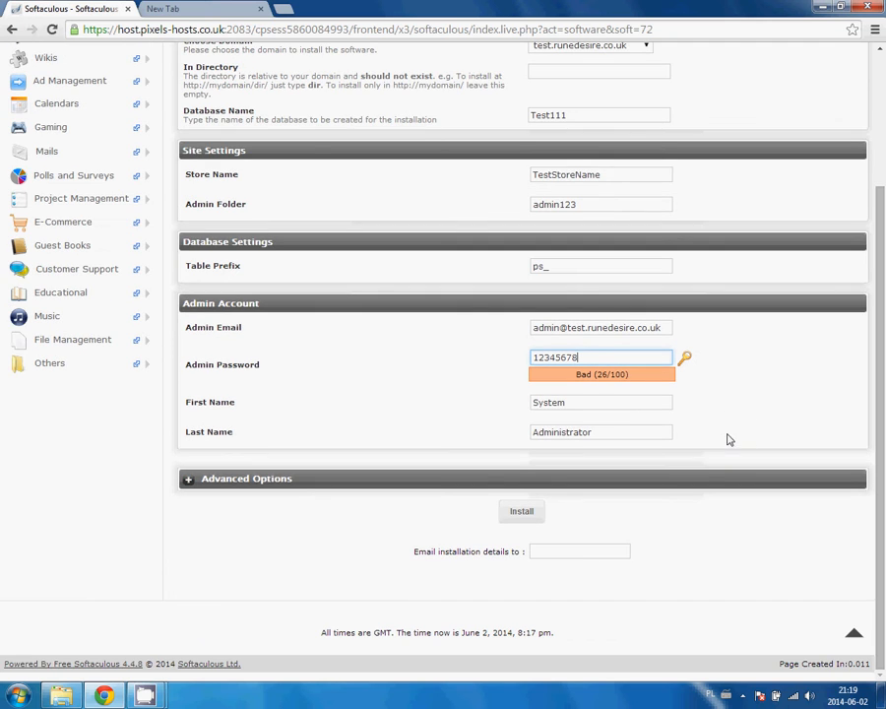
# Launch the PrestaShop installation, switching between Overview and the install progress bar while it runs.
pyautogui.click(520, 511)
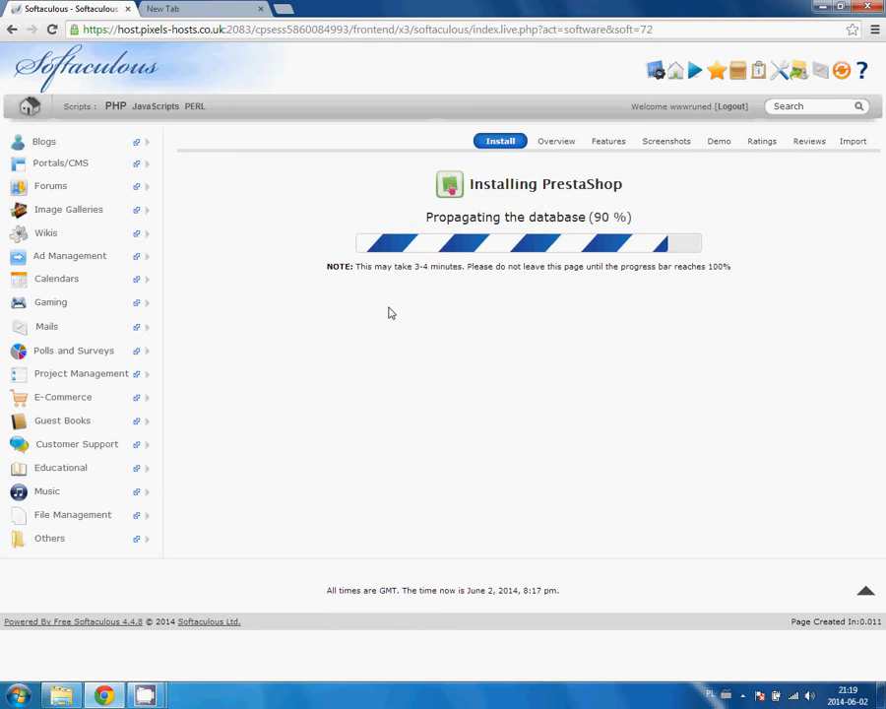
pyautogui.click(568, 144)
pyautogui.click(502, 142)
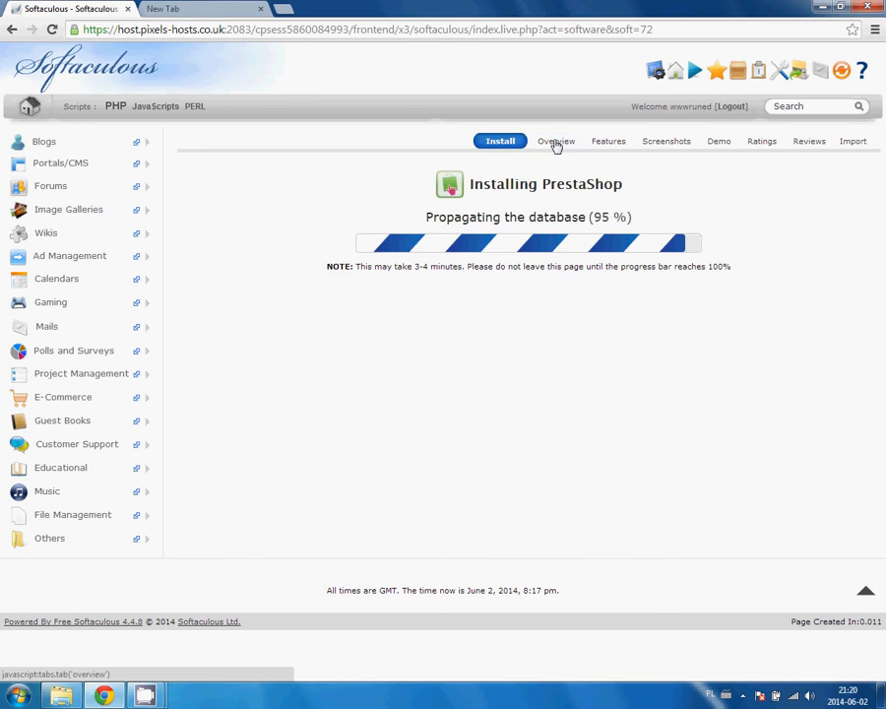
pyautogui.click(559, 144)
# Scroll through PrestaShop's front-office and back-office feature list, then bring up its screenshots.
pyautogui.click(610, 142)
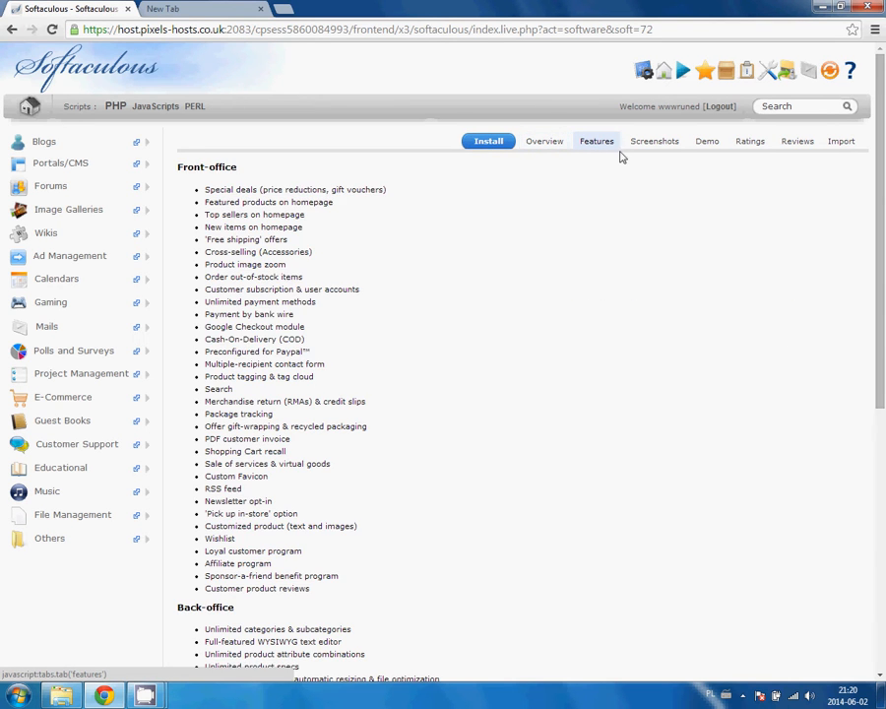
pyautogui.scroll(-5, 569, 230)
pyautogui.scroll(5, 566, 230)
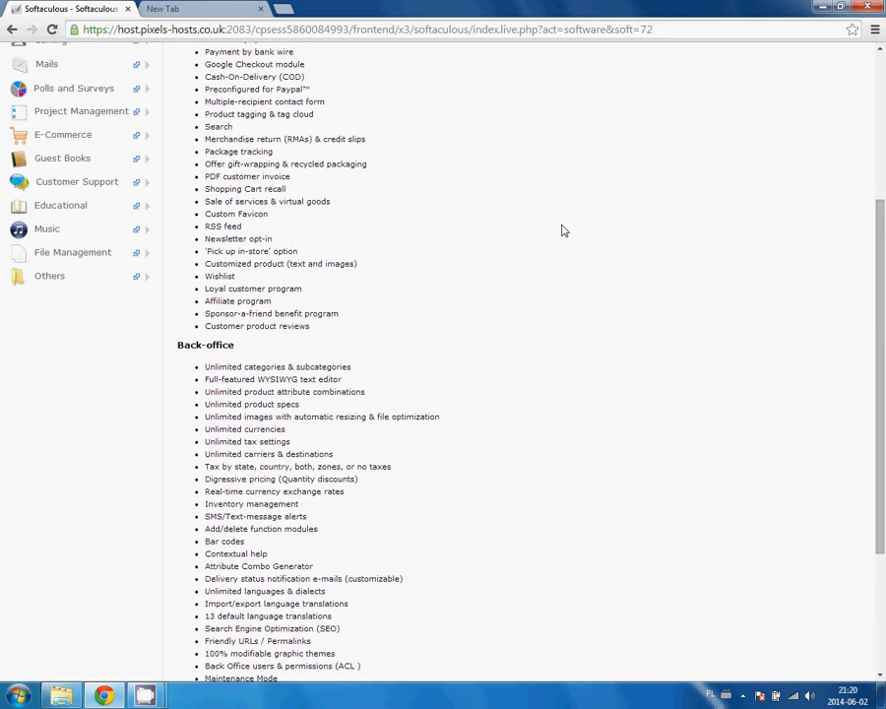
pyautogui.scroll(-3, 566, 220)
pyautogui.scroll(4, 565, 217)
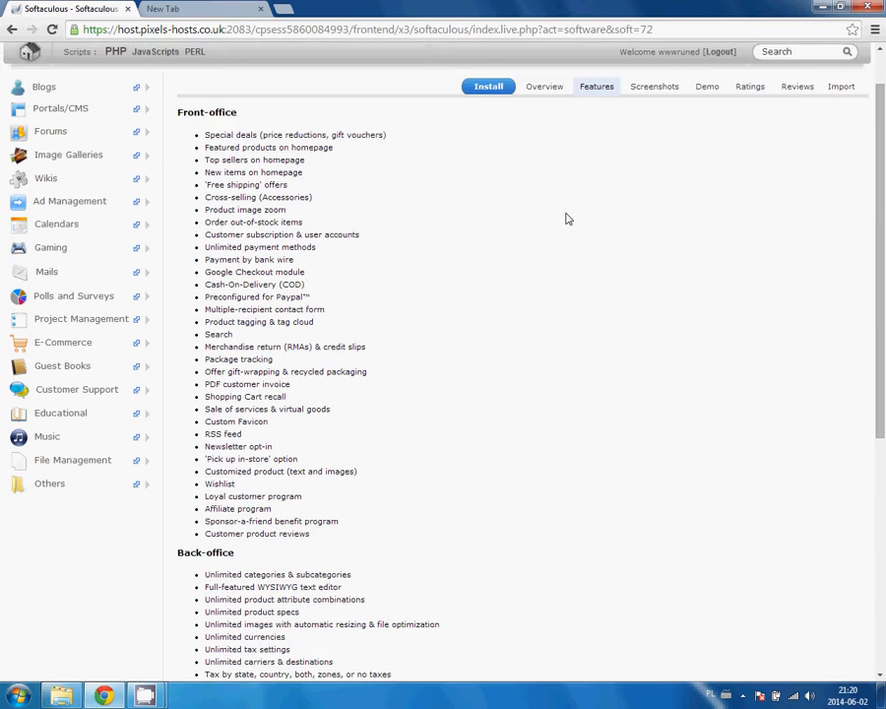
pyautogui.scroll(-3, 556, 222)
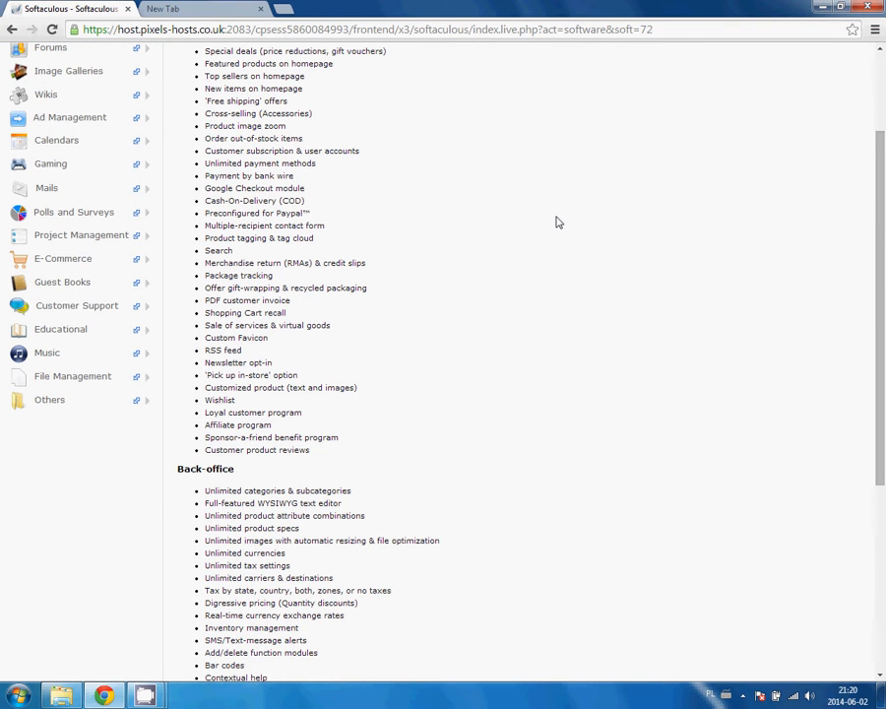
pyautogui.scroll(-3, 556, 223)
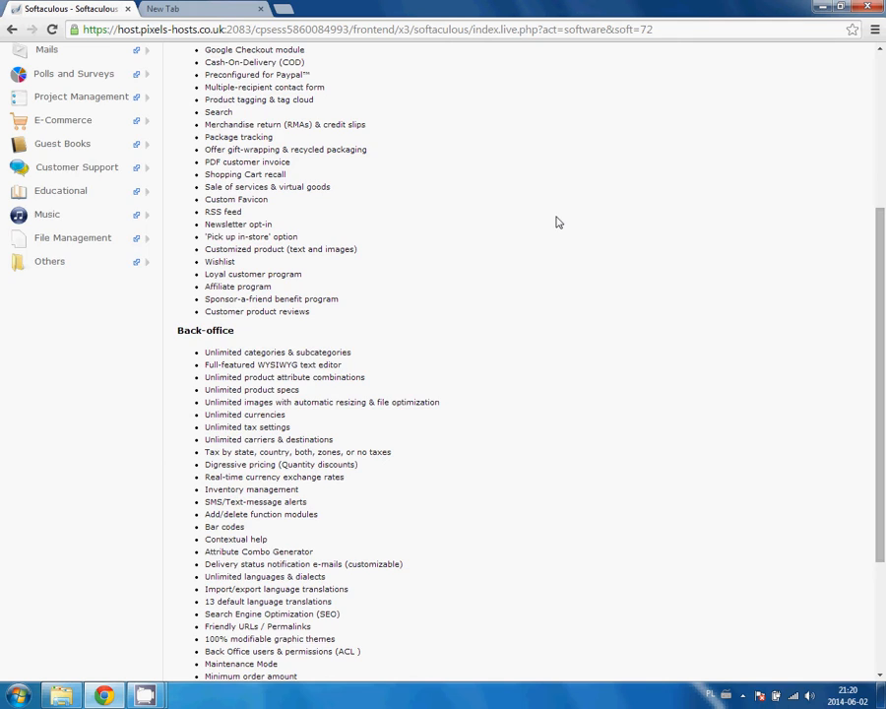
pyautogui.scroll(-4, 557, 222)
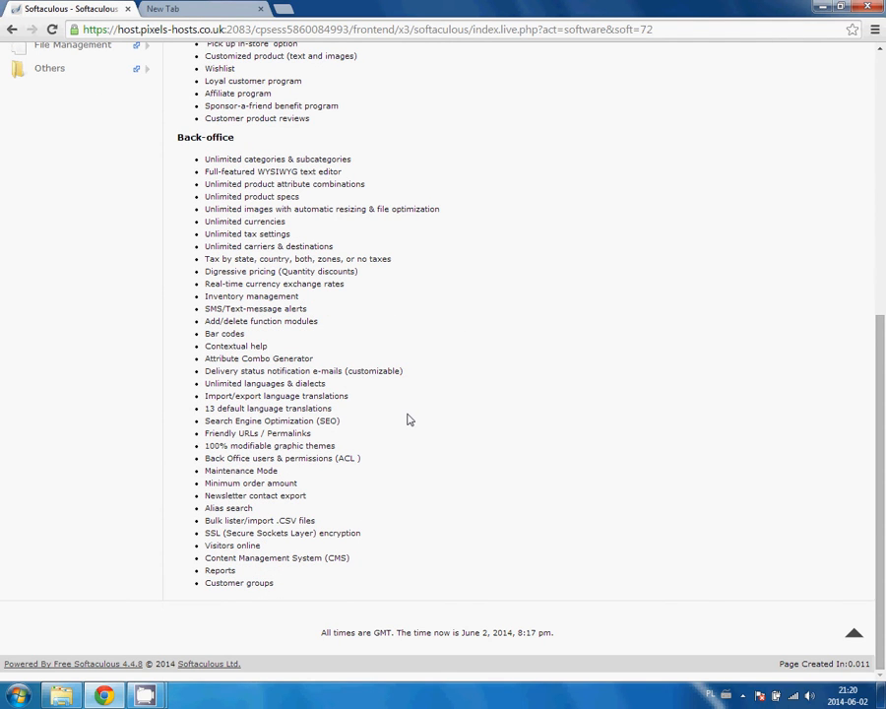
pyautogui.scroll(9, 410, 419)
pyautogui.scroll(2, 437, 421)
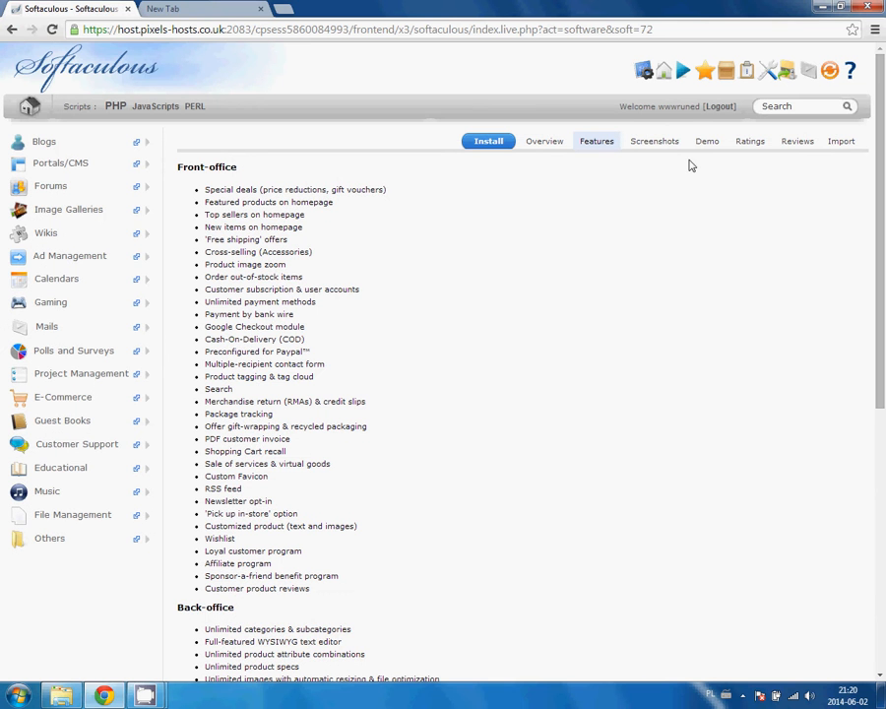
pyautogui.click(653, 143)
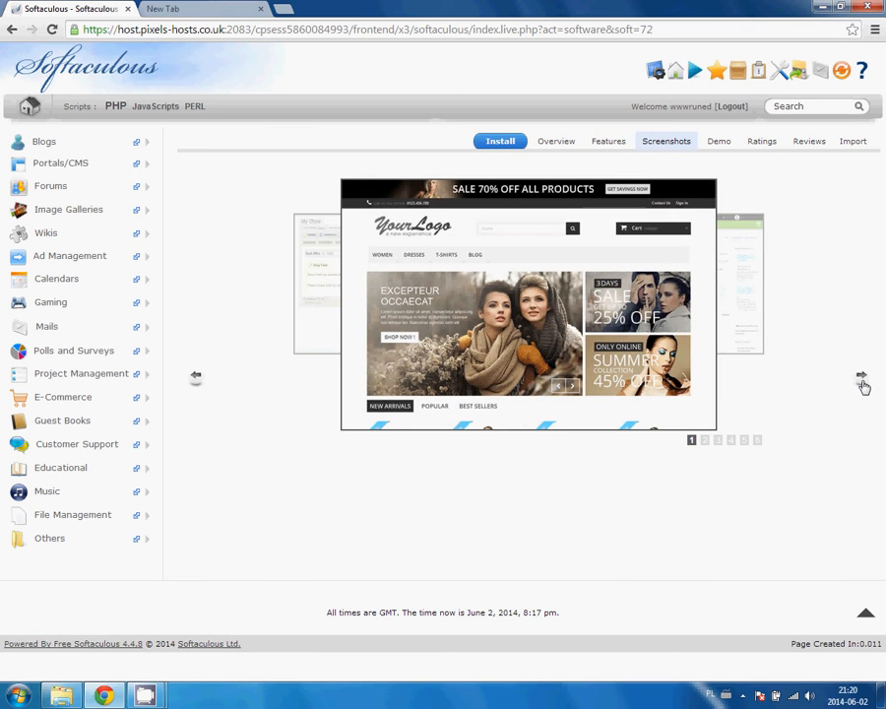
pyautogui.click(861, 380)
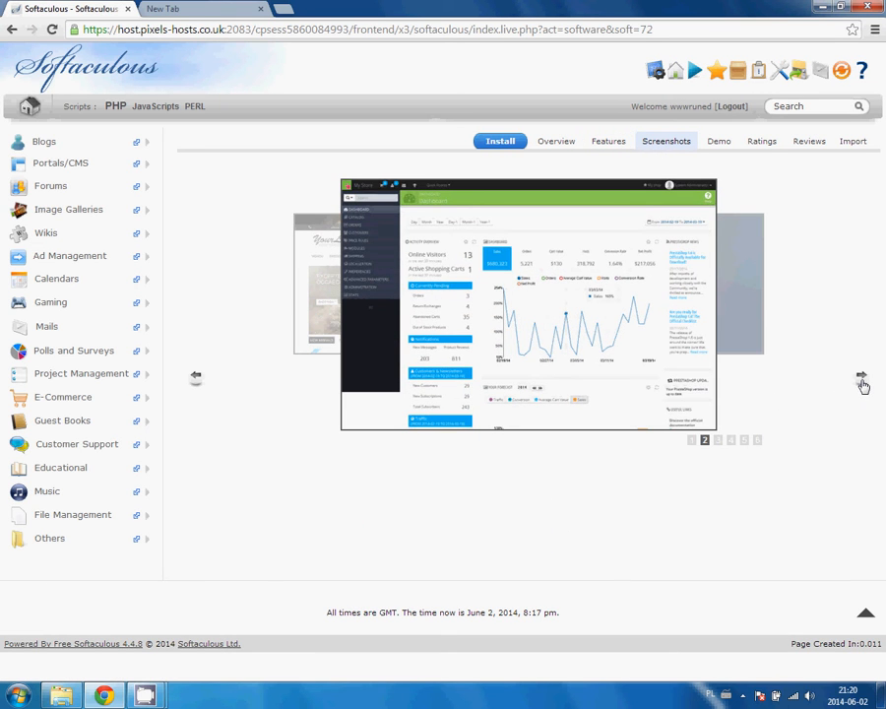
pyautogui.click(200, 380)
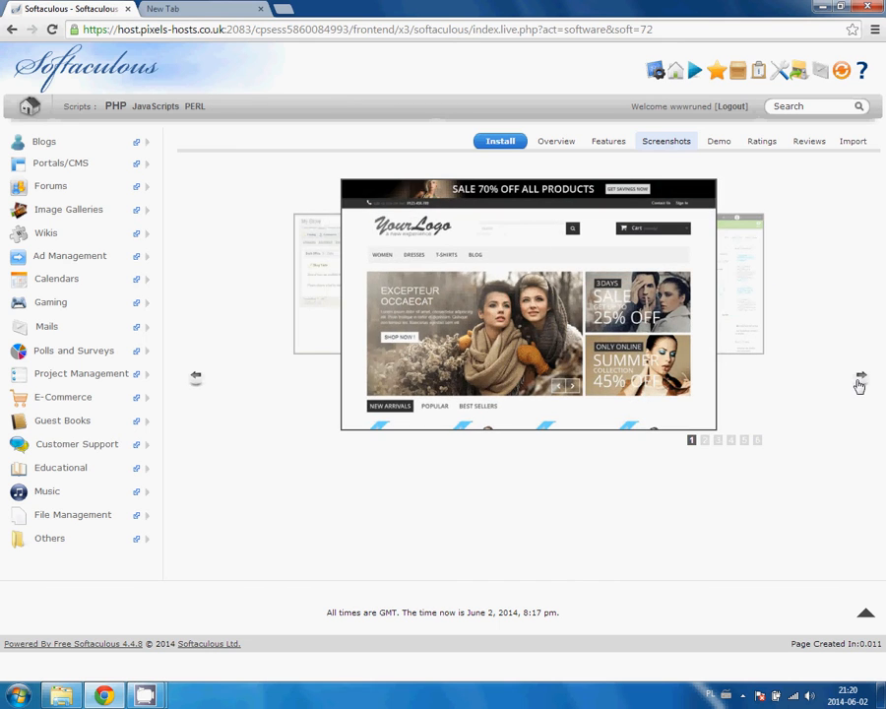
pyautogui.click(860, 382)
pyautogui.click(862, 379)
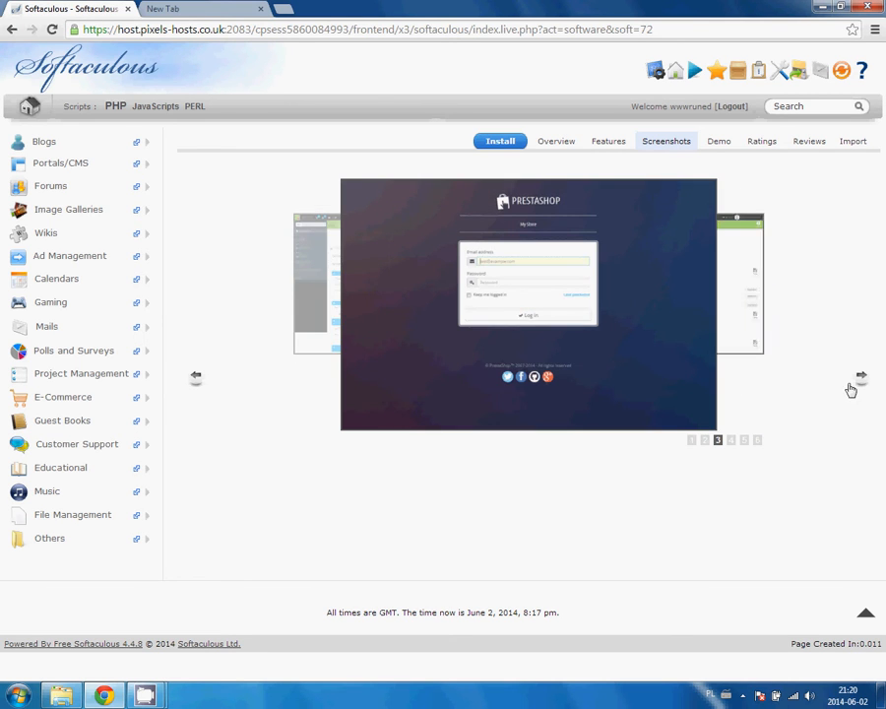
pyautogui.click(858, 386)
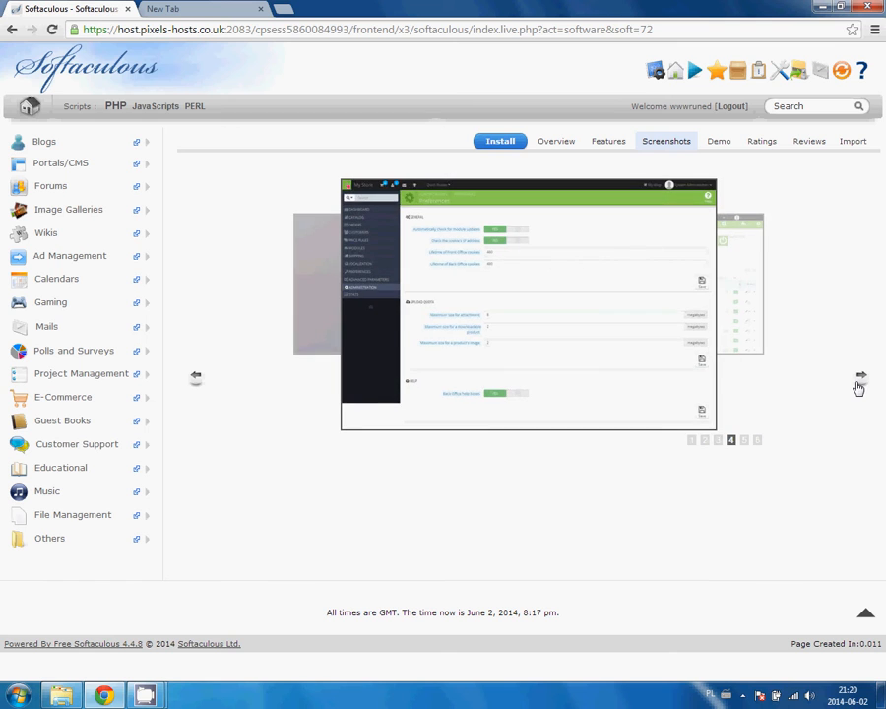
pyautogui.click(860, 384)
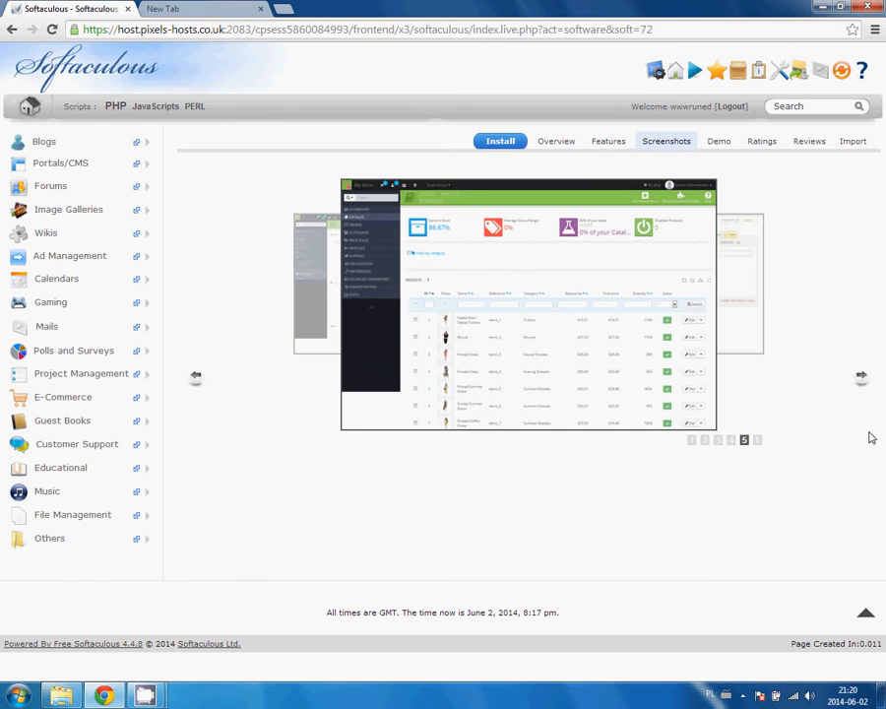
pyautogui.click(861, 383)
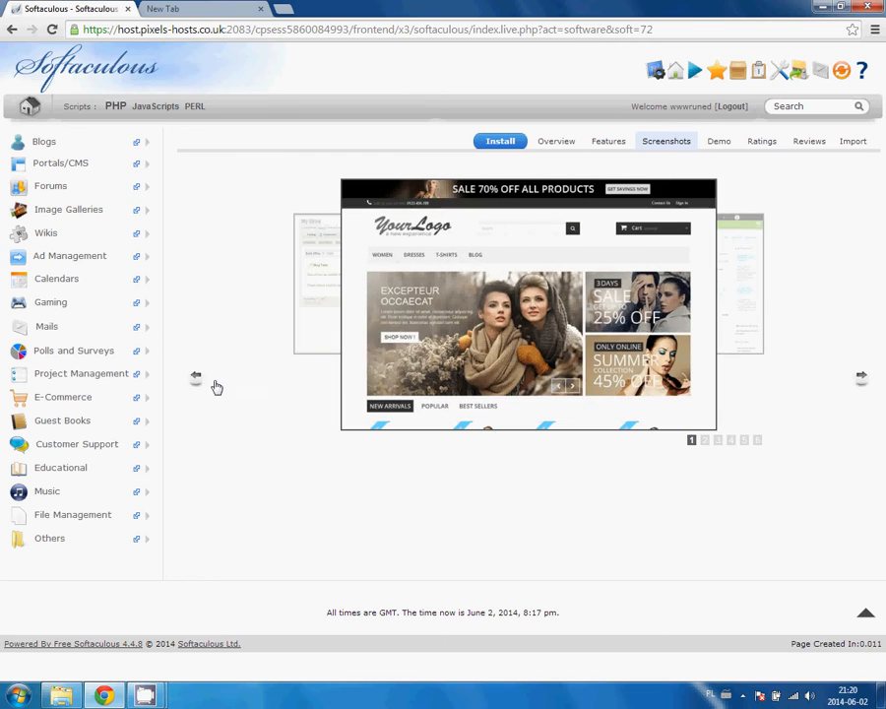
pyautogui.click(197, 381)
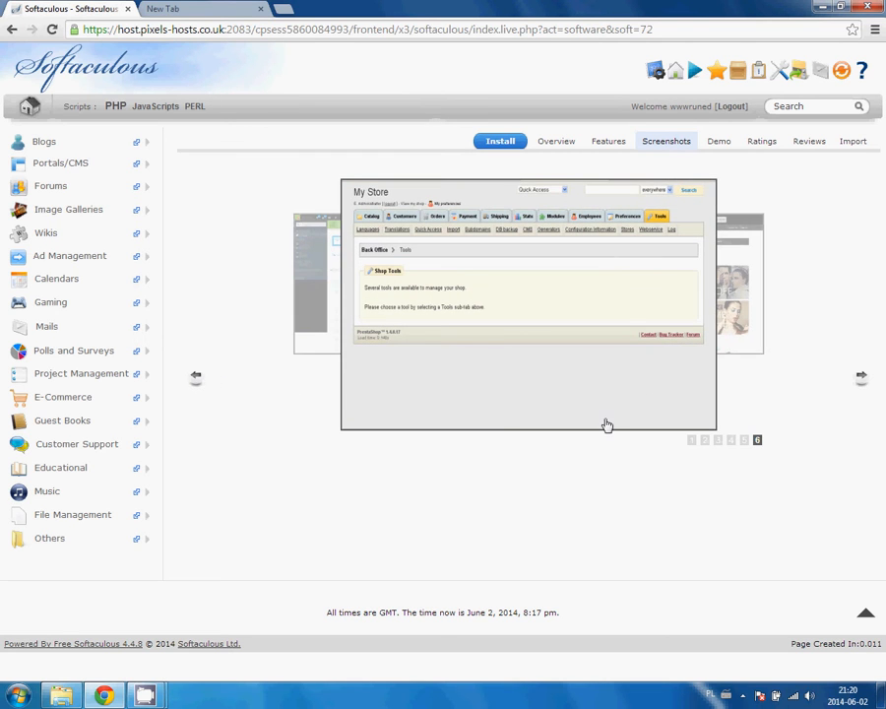
pyautogui.click(861, 386)
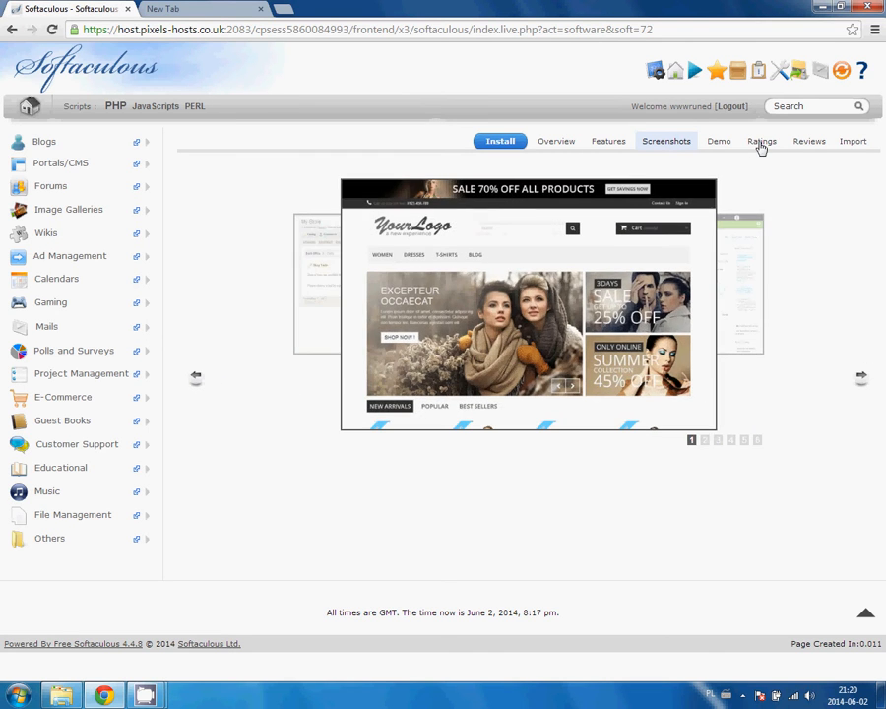
pyautogui.click(761, 144)
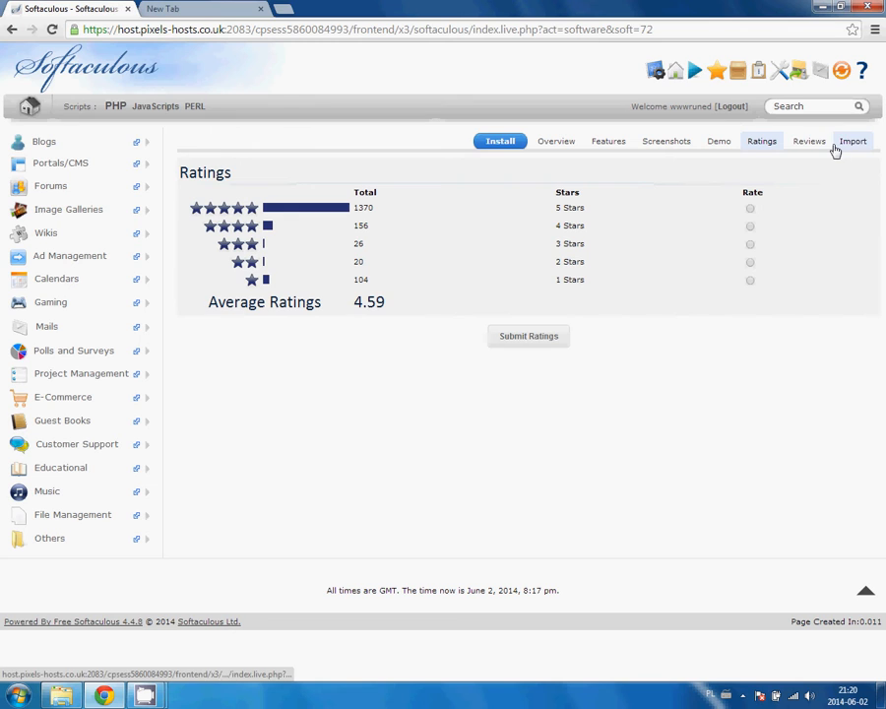
# Return to the installation progress and wait for the Congratulations page listing the /admin123 admin URL.
pyautogui.click(506, 143)
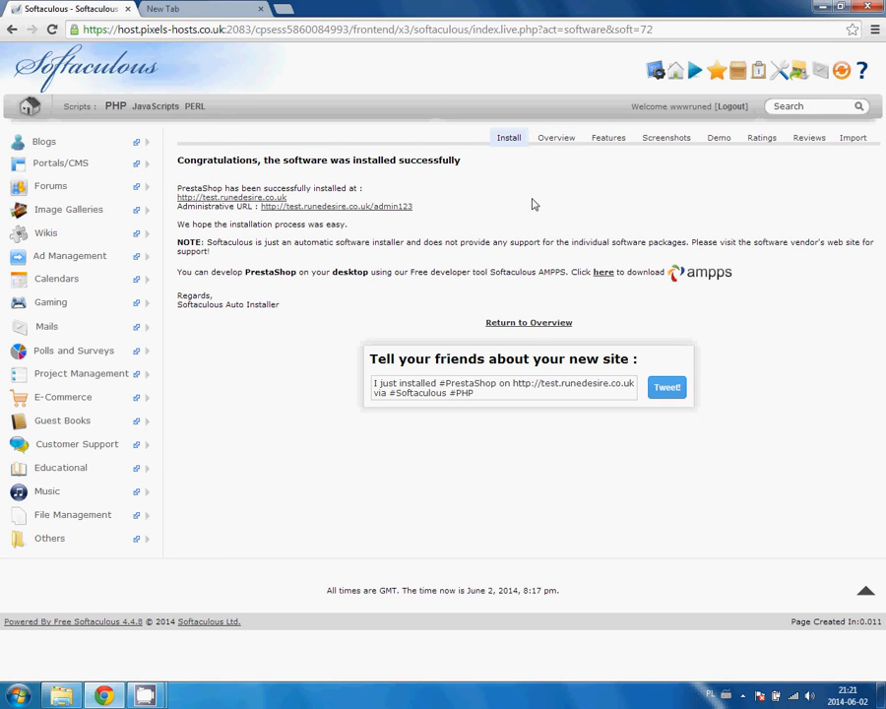
# Highlight the installed store URL and the administrative URL to note them.
pyautogui.moveTo(289, 197); pyautogui.dragTo(177, 197)
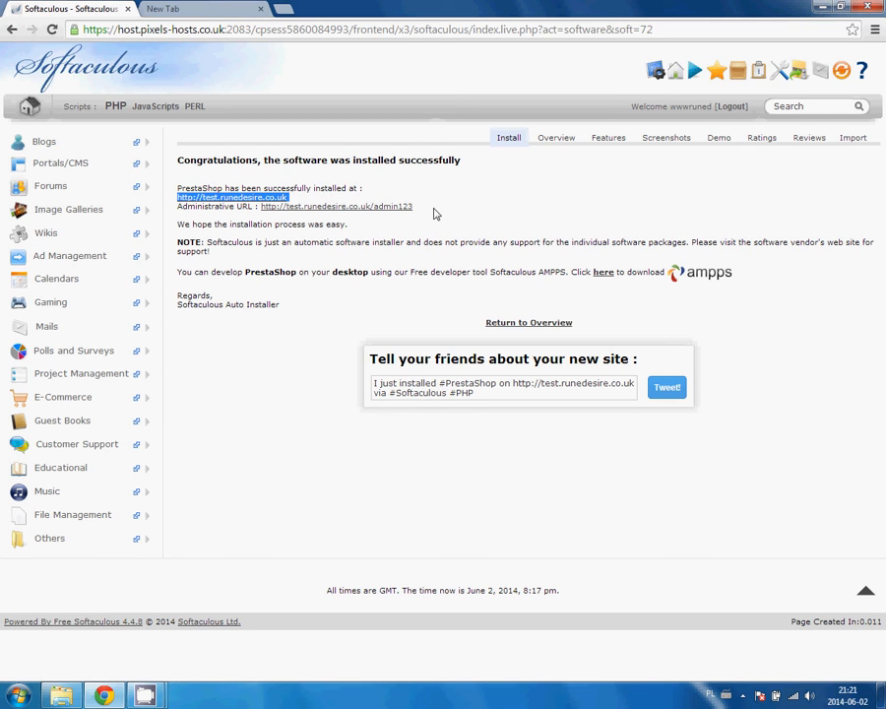
pyautogui.moveTo(428, 214); pyautogui.dragTo(250, 210)
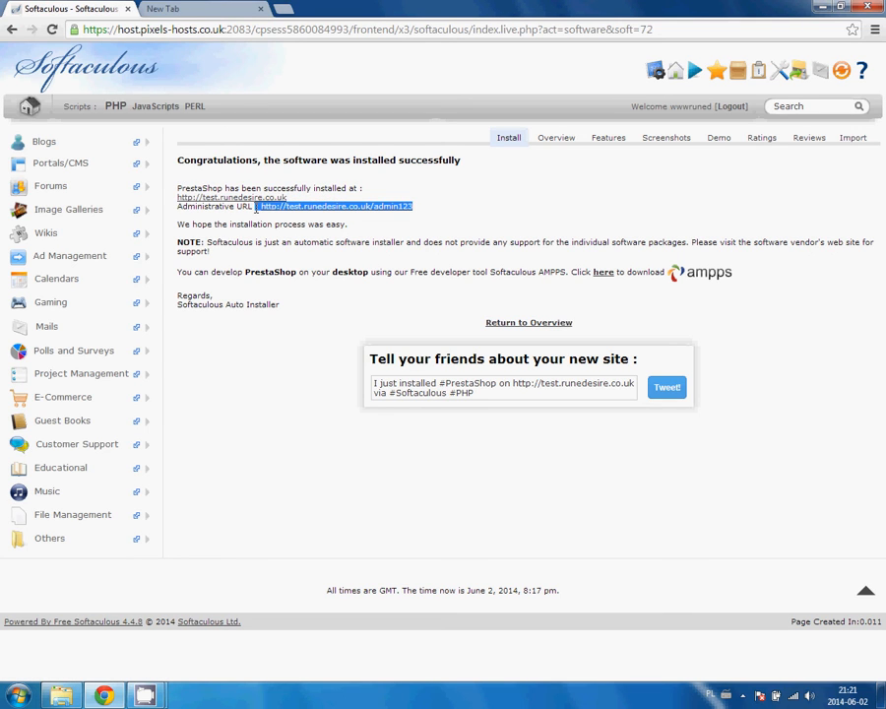
pyautogui.click(527, 210)
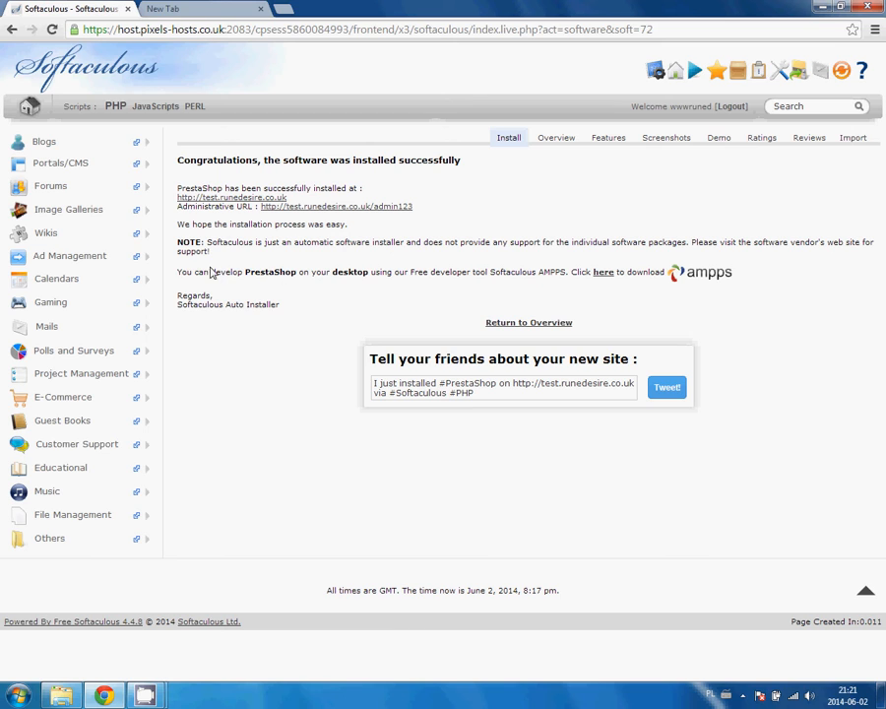
pyautogui.moveTo(178, 272); pyautogui.dragTo(550, 276)
pyautogui.click(515, 242)
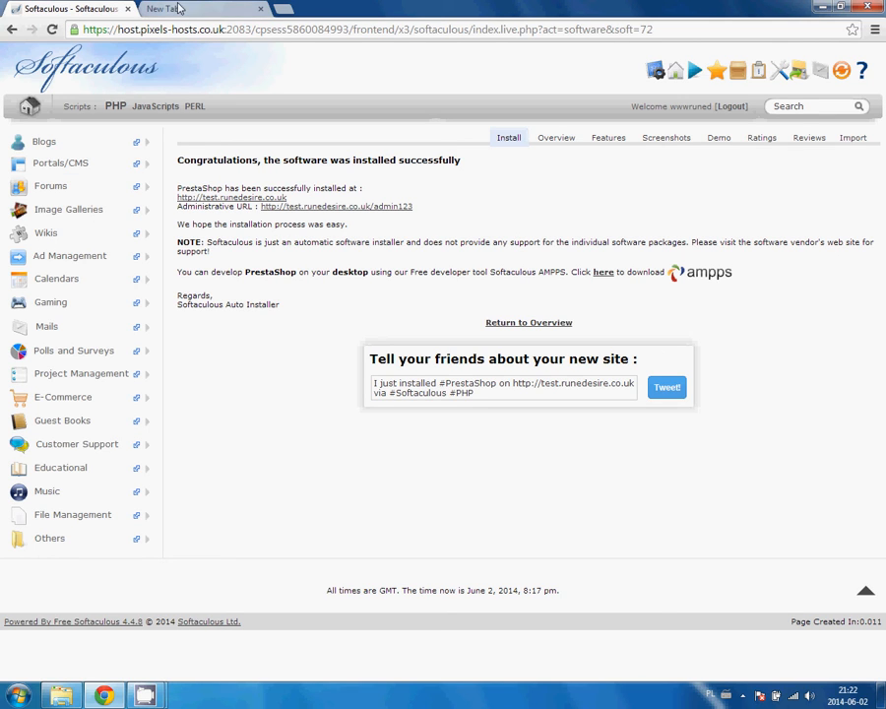
# Go back to the cPanel home page via the Control Panel icon.
pyautogui.click(647, 69)
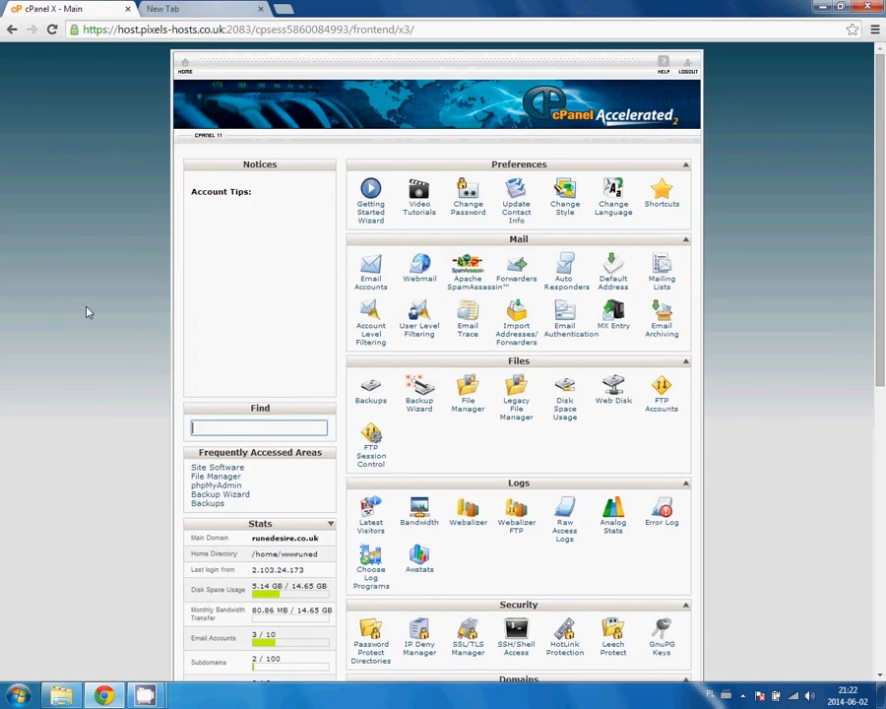
pyautogui.scroll(-5, 114, 253)
pyautogui.scroll(10, 120, 248)
pyautogui.click(170, 9)
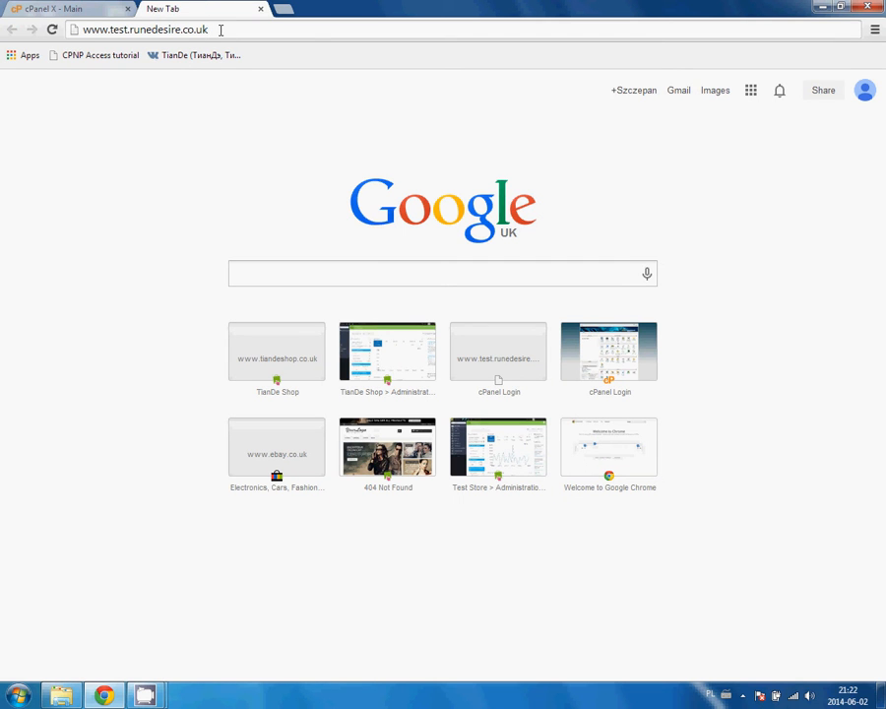
pyautogui.press('Return')
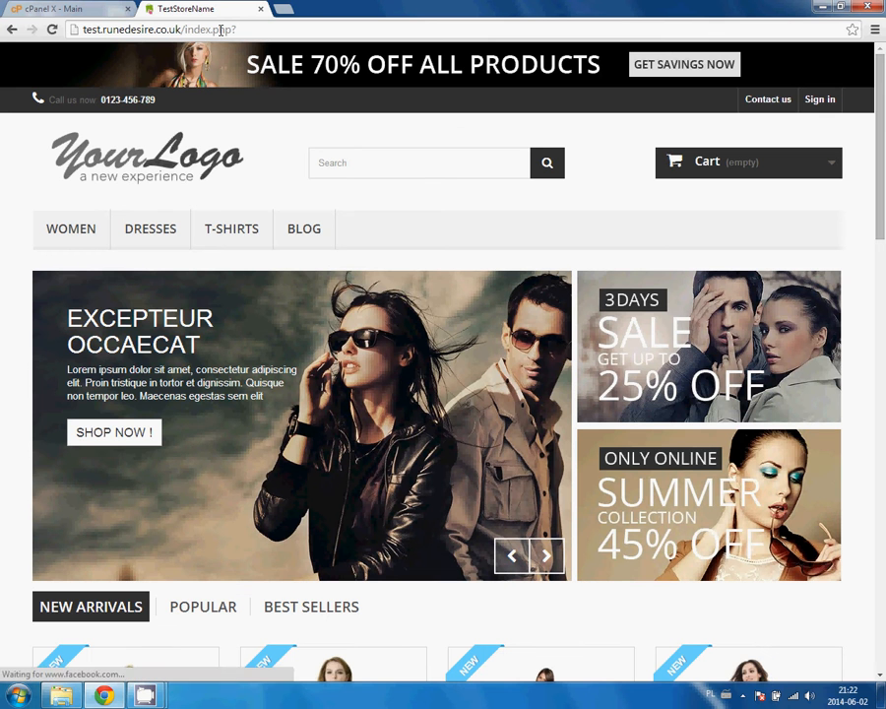
pyautogui.scroll(-1, 271, 93)
pyautogui.scroll(-14, 271, 93)
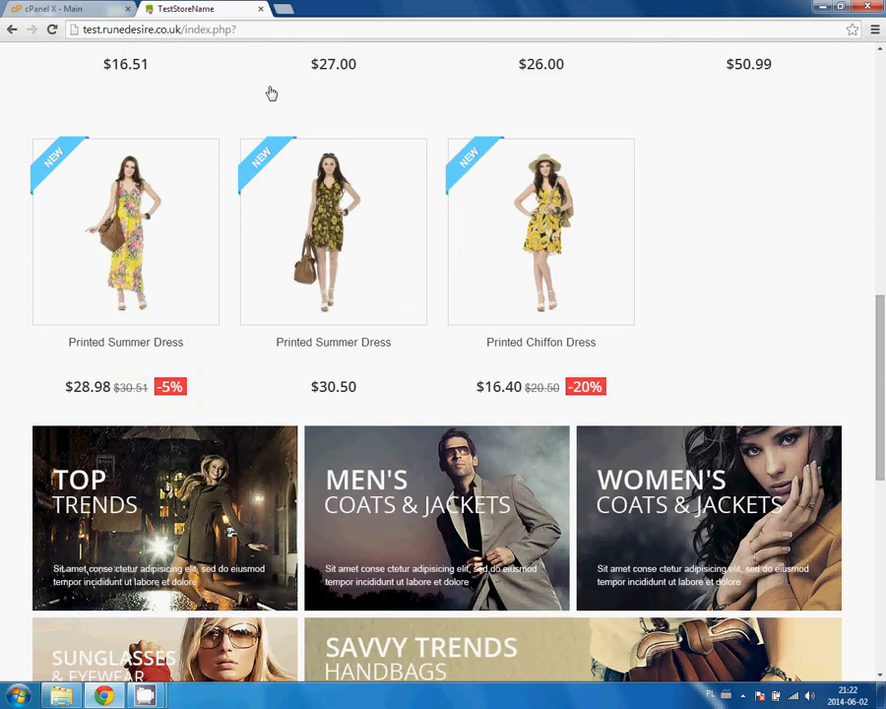
pyautogui.scroll(-2, 221, 134)
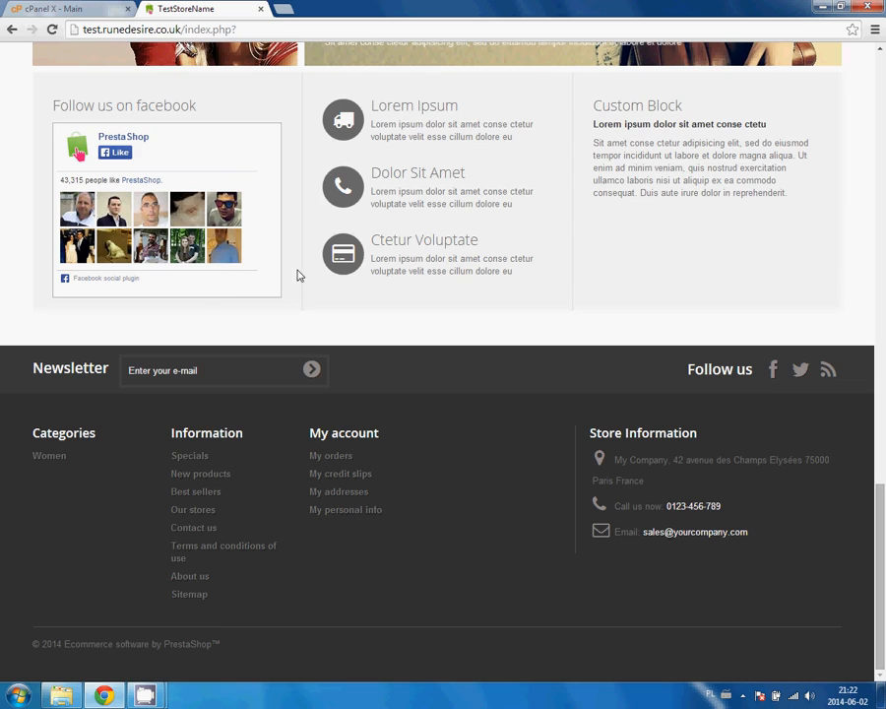
pyautogui.scroll(2, 485, 418)
pyautogui.scroll(15, 485, 418)
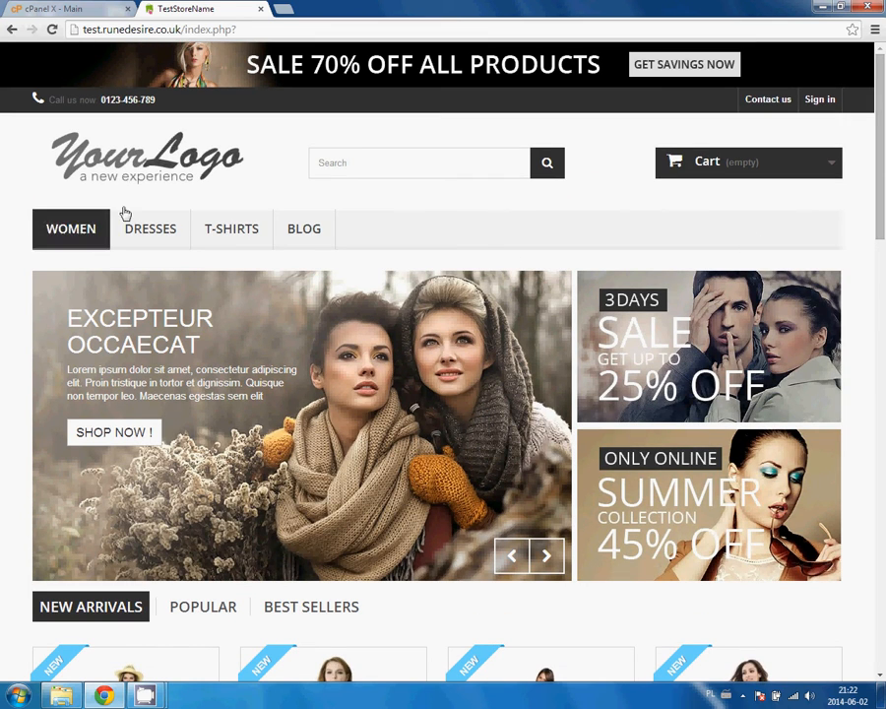
pyautogui.scroll(-8, 387, 263)
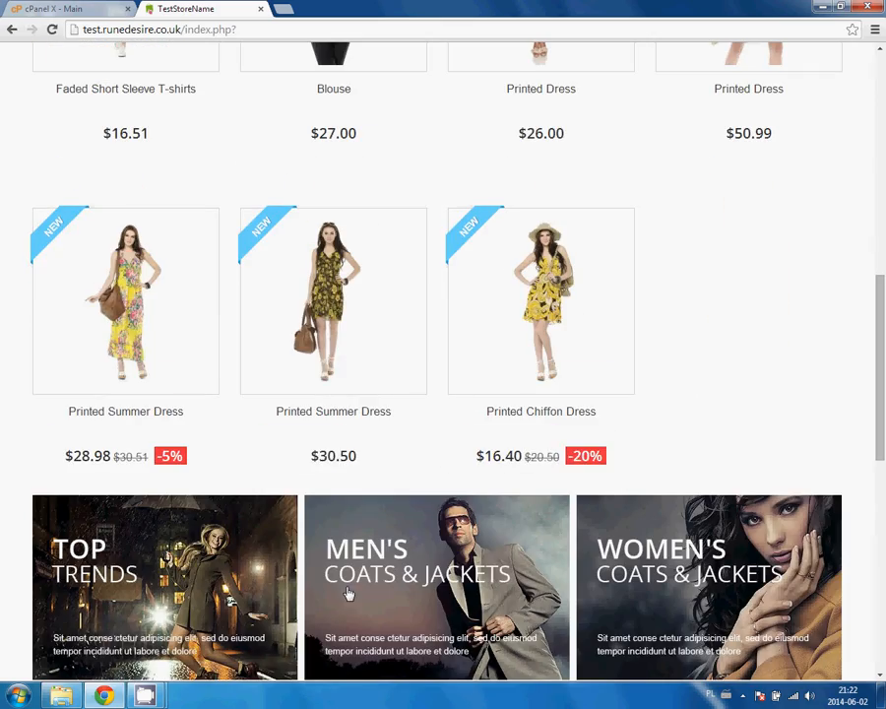
pyautogui.scroll(-8, 374, 488)
pyautogui.scroll(16, 401, 445)
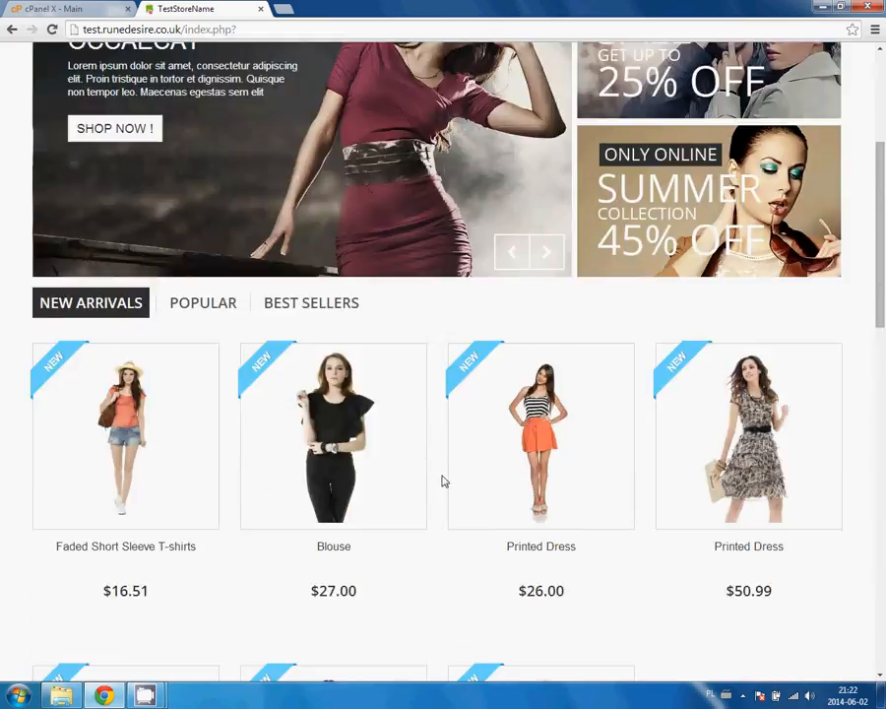
pyautogui.scroll(-8, 388, 208)
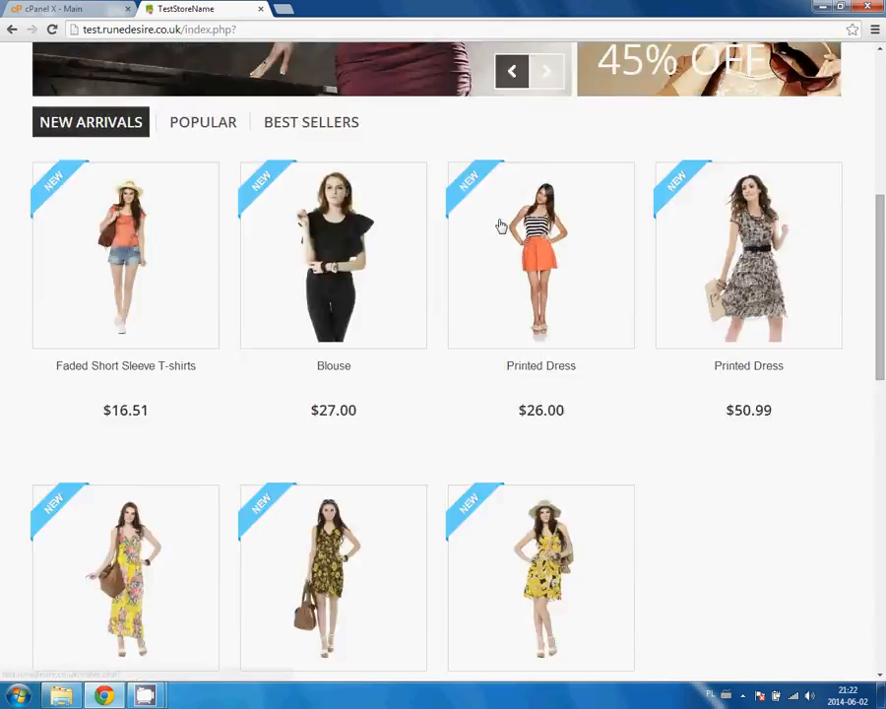
pyautogui.scroll(-5, 488, 398)
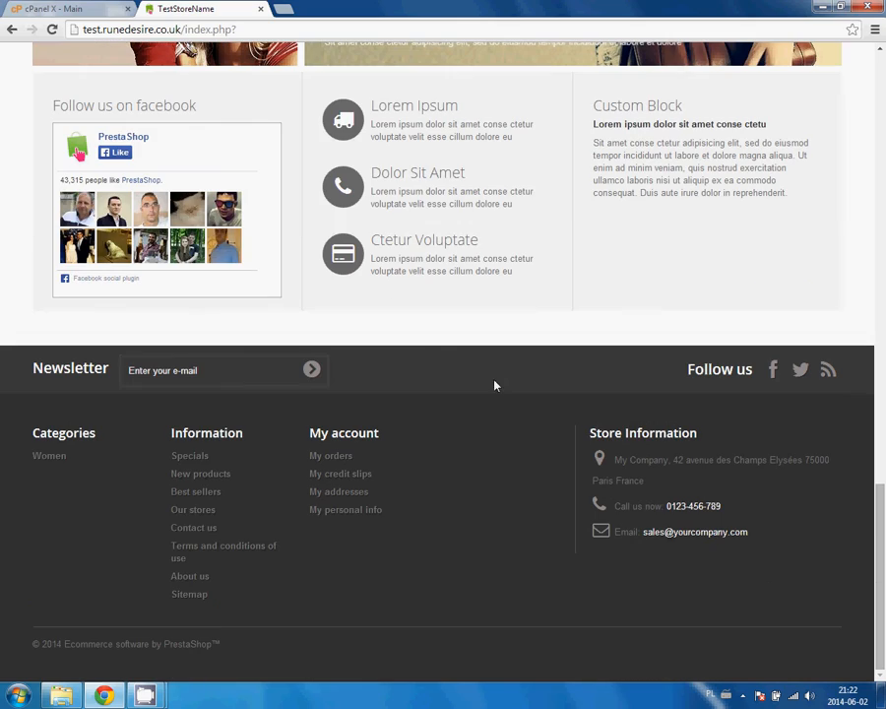
pyautogui.scroll(1, 171, 153)
pyautogui.scroll(-2, 335, 242)
pyautogui.scroll(15, 347, 295)
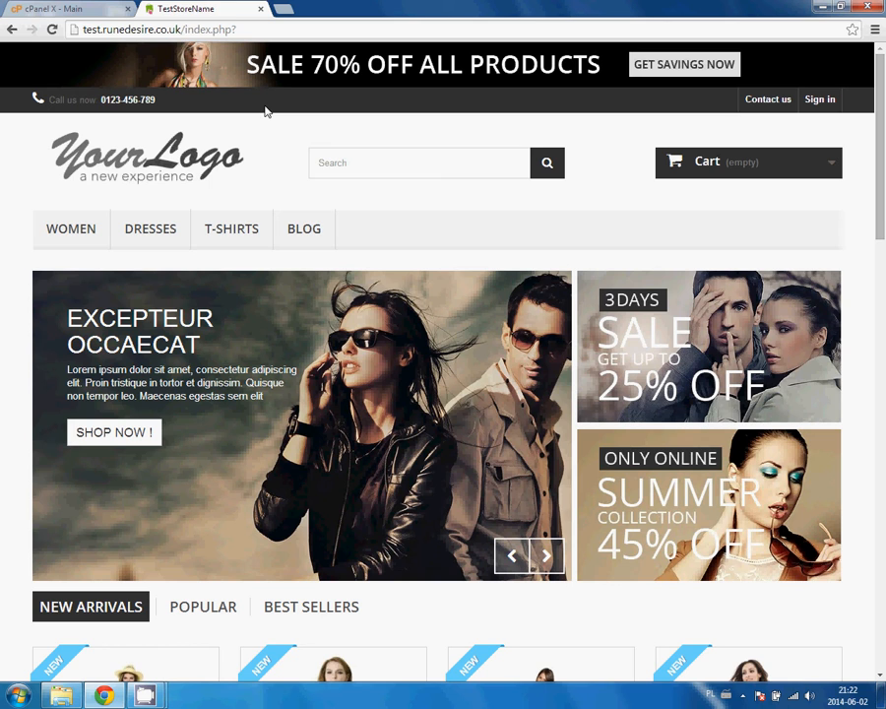
pyautogui.click(284, 12)
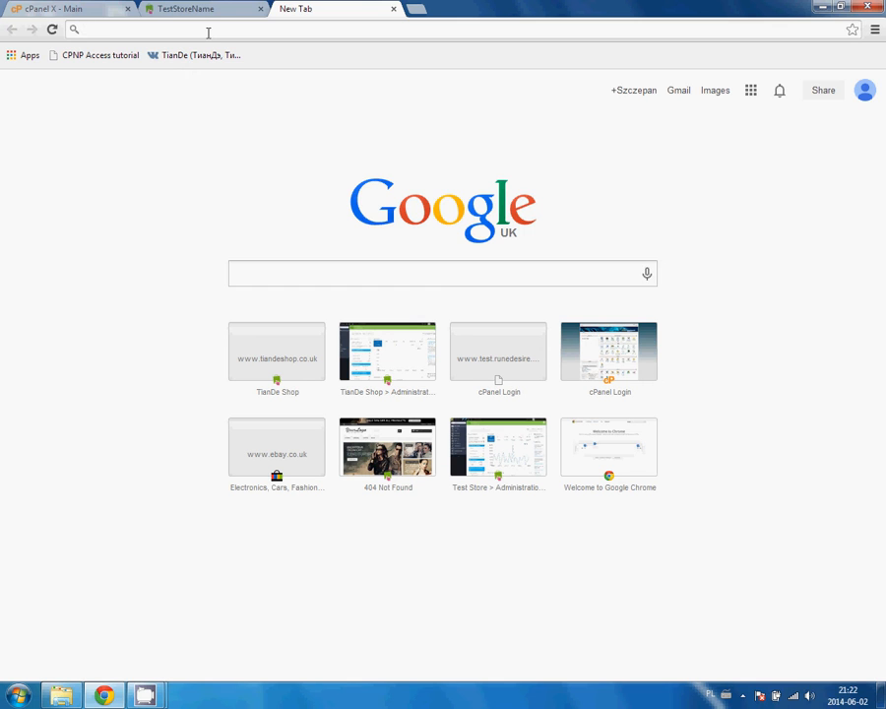
pyautogui.write('h')
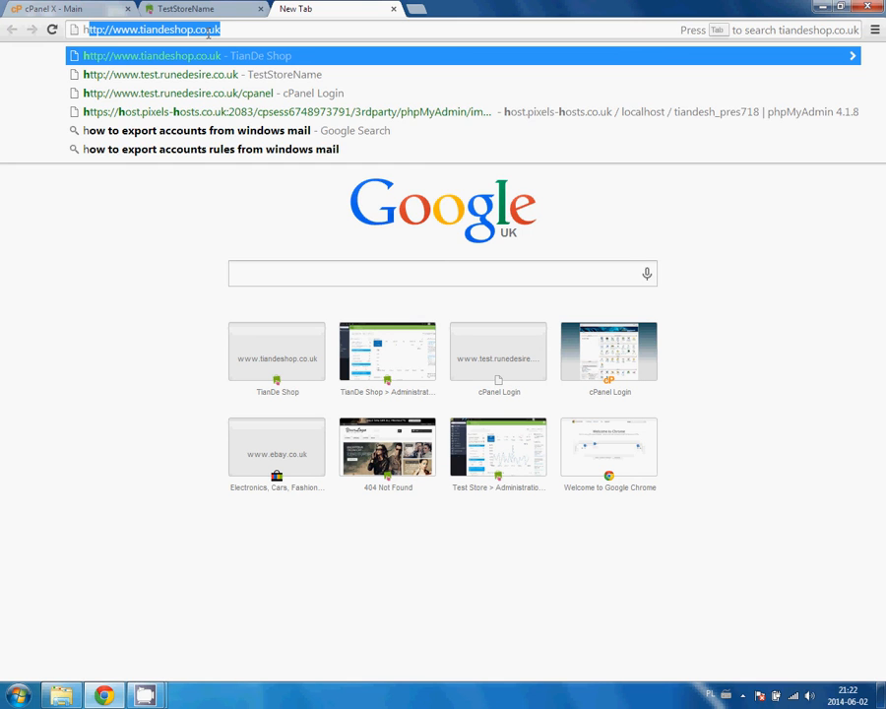
pyautogui.write('ttp://')
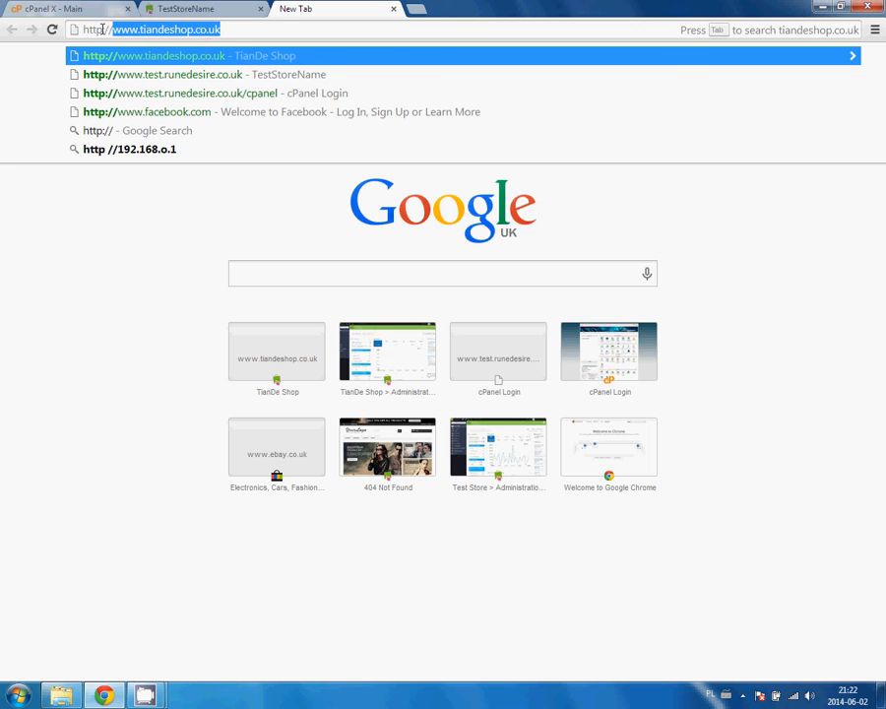
pyautogui.click(116, 29)
pyautogui.moveTo(113, 28); pyautogui.dragTo(50, 19)
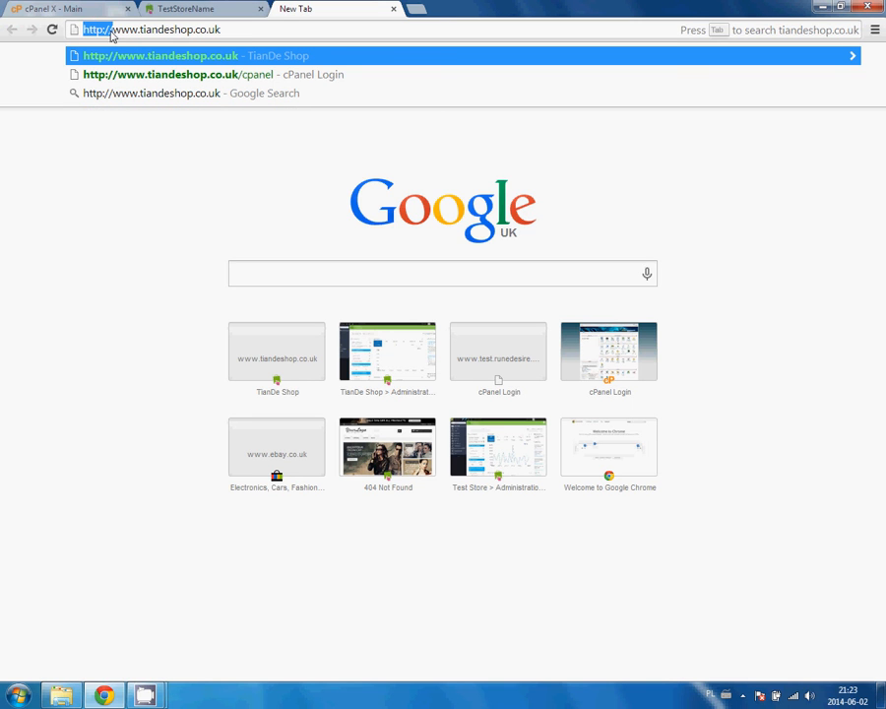
pyautogui.click(113, 35)
pyautogui.moveTo(236, 26); pyautogui.dragTo(121, 30)
pyautogui.press('BackSpace')
pyautogui.press('BackSpace')
pyautogui.press('BackSpace')
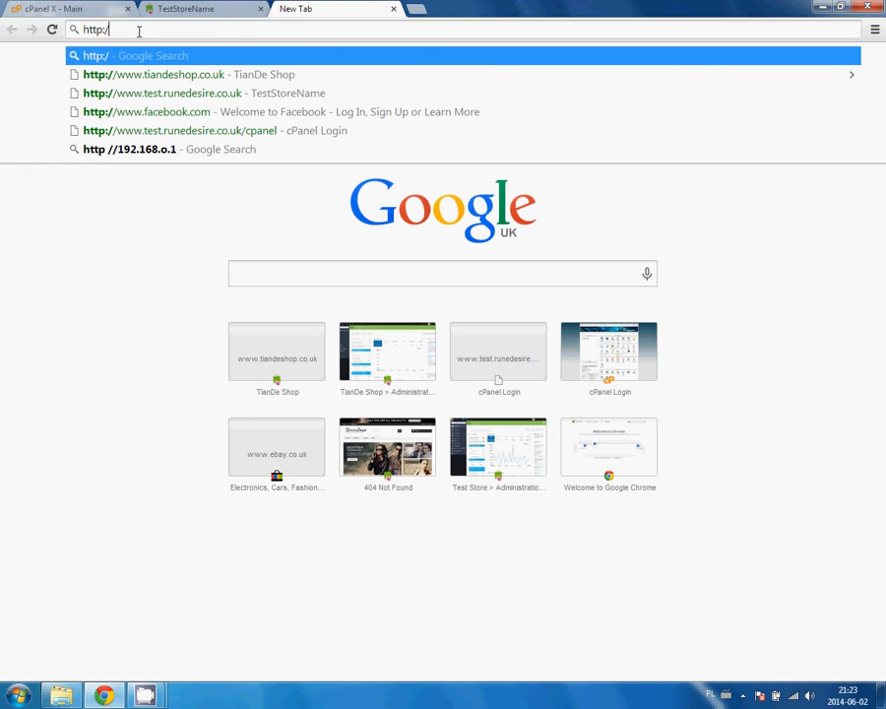
pyautogui.write('/')
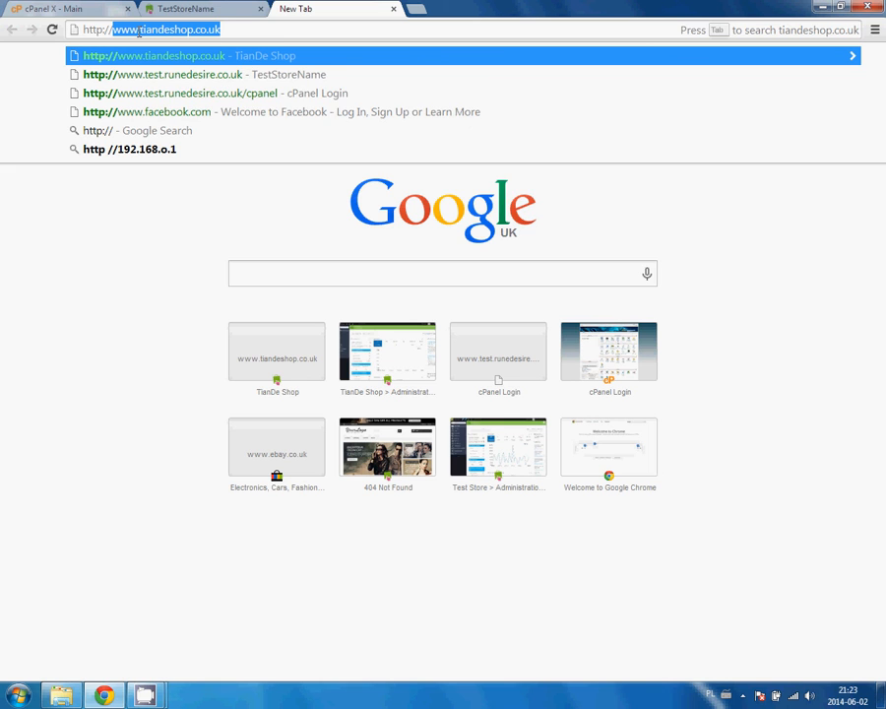
pyautogui.write('test.rune')
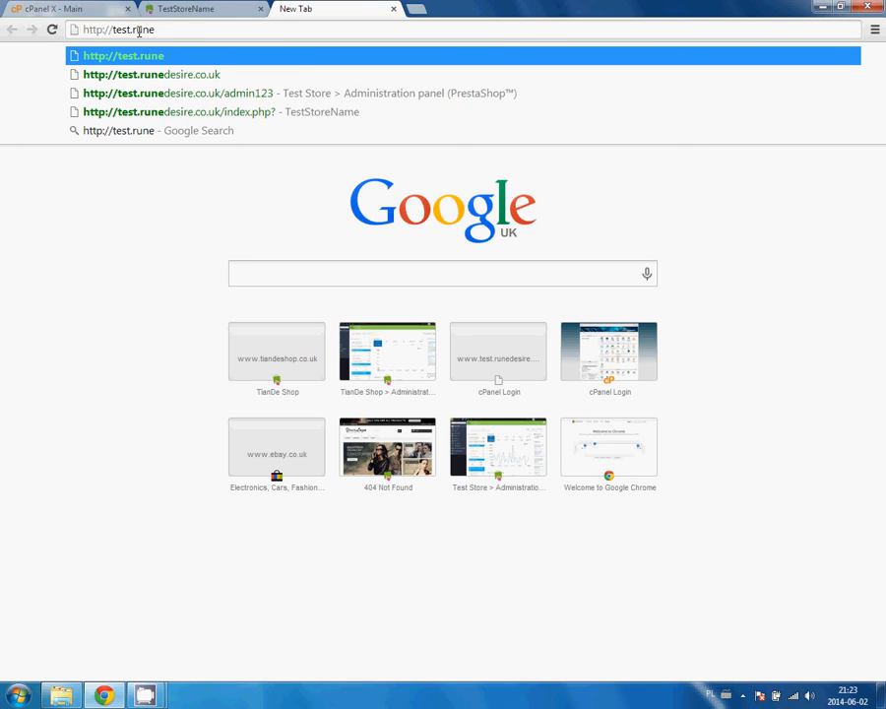
pyautogui.press('Down')
pyautogui.write('/')
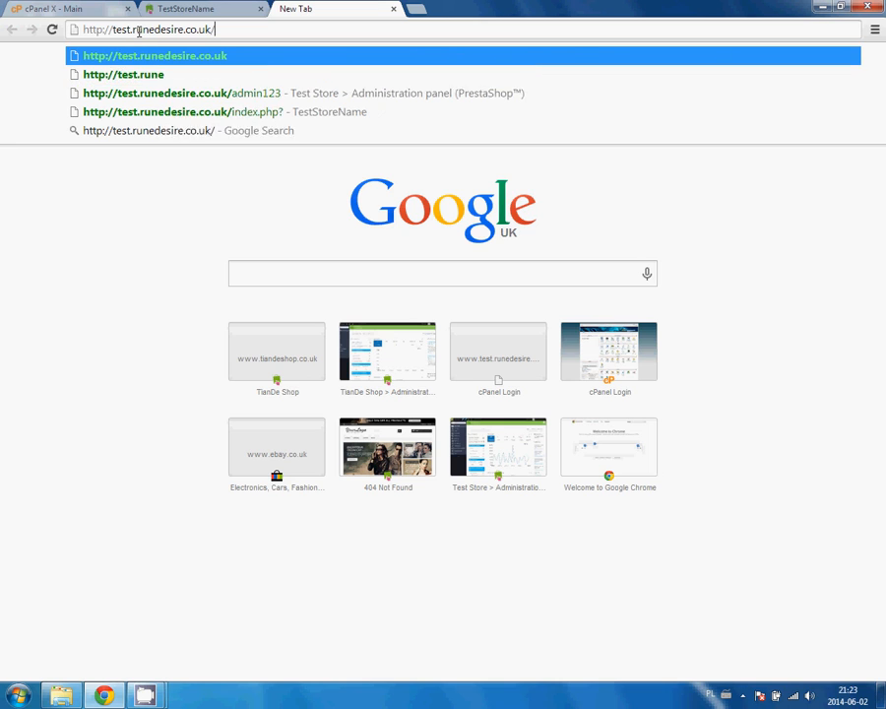
pyautogui.press('Down')
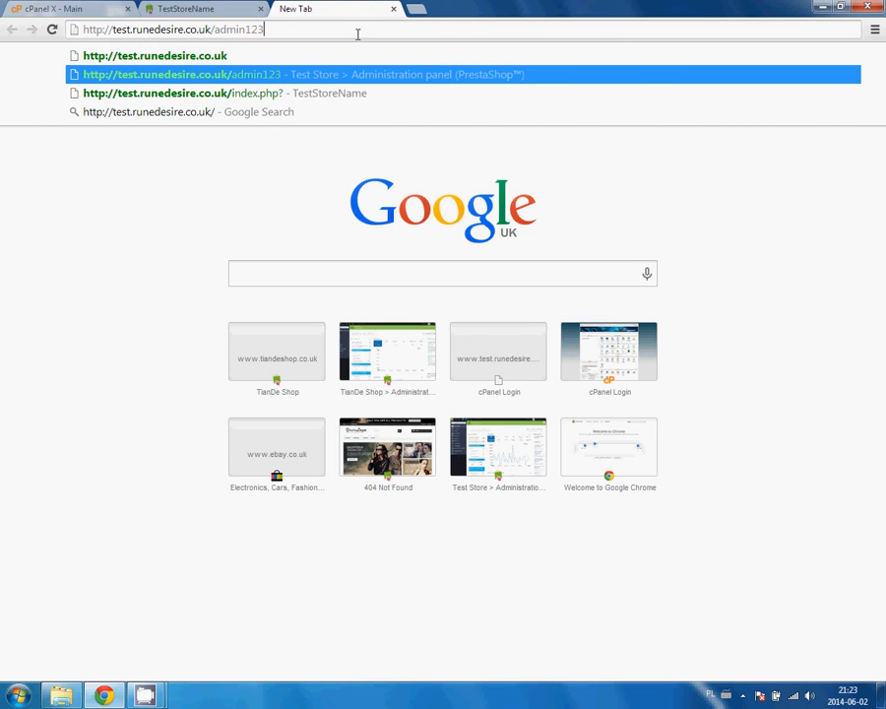
pyautogui.press('Return')
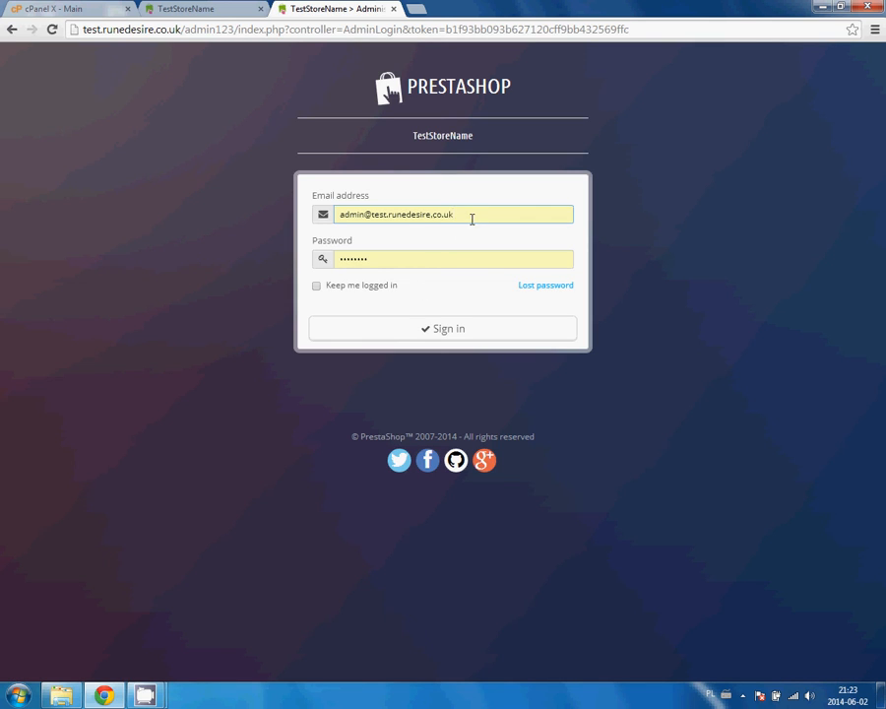
# Tick 'Keep me logged in' with the autofilled admin credentials and sign in to the back office.
pyautogui.moveTo(473, 220); pyautogui.dragTo(129, 231)
pyautogui.click(470, 201)
pyautogui.moveTo(489, 212); pyautogui.dragTo(192, 192)
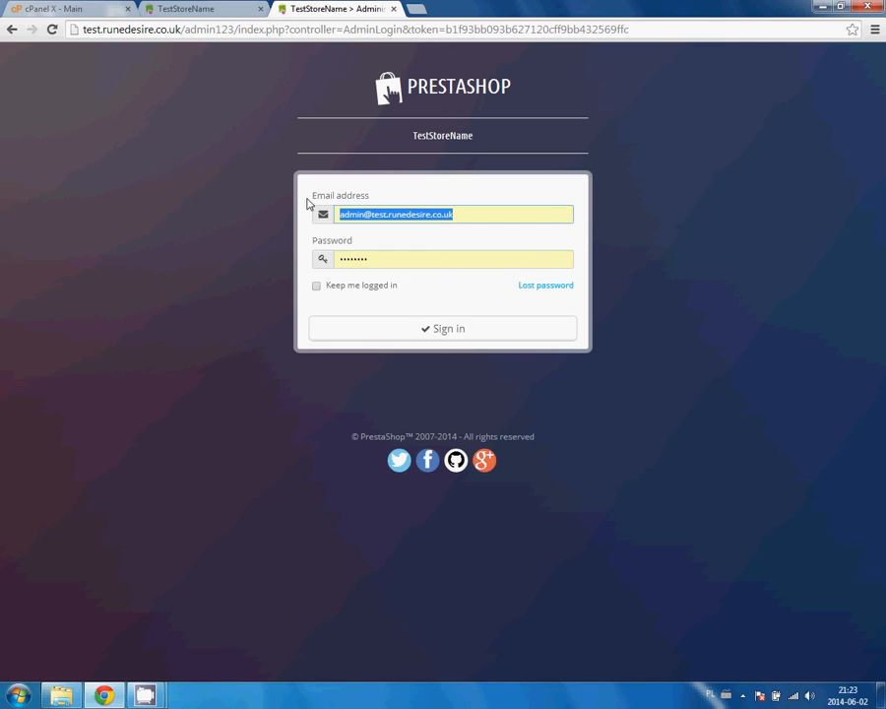
pyautogui.click(424, 213)
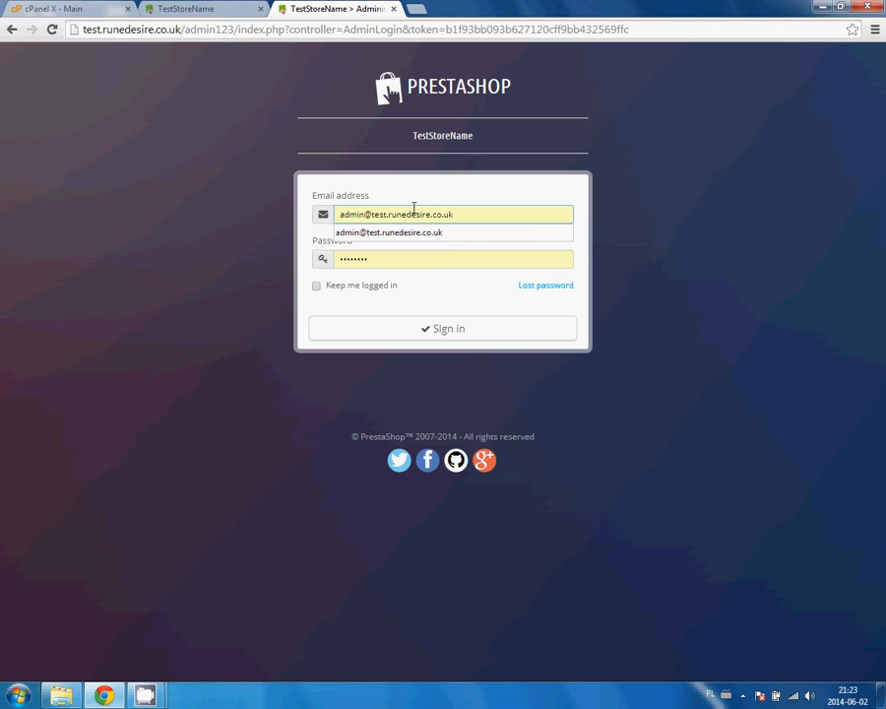
pyautogui.click(269, 227)
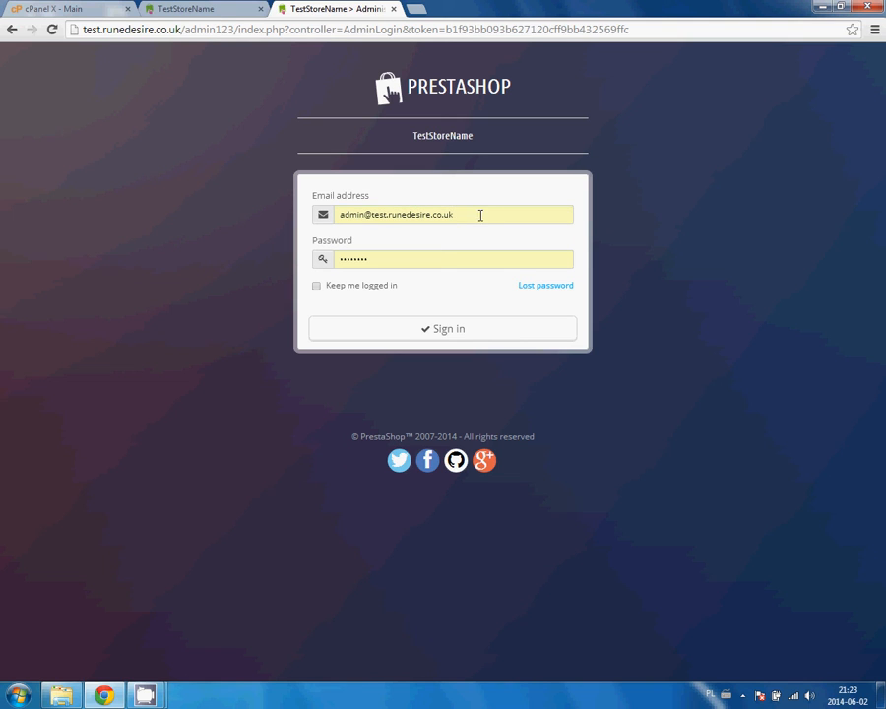
pyautogui.click(317, 287)
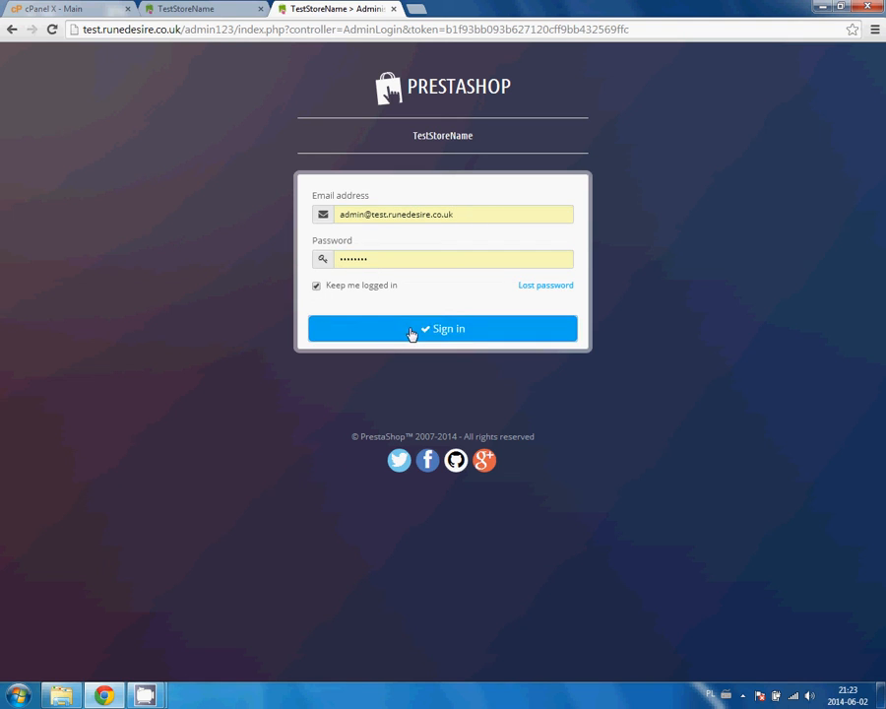
pyautogui.click(411, 331)
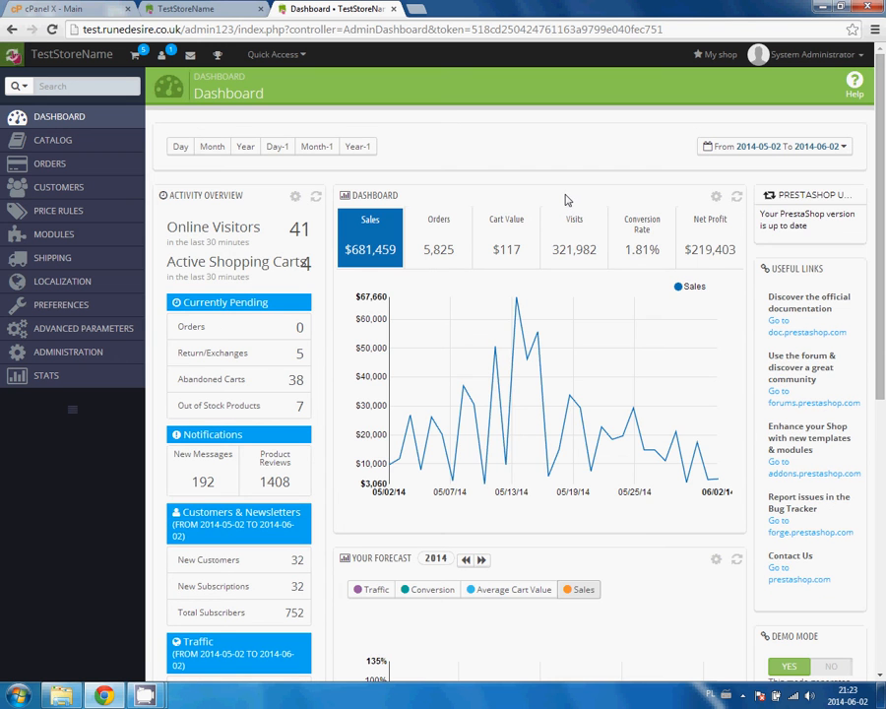
pyautogui.scroll(-5, 534, 240)
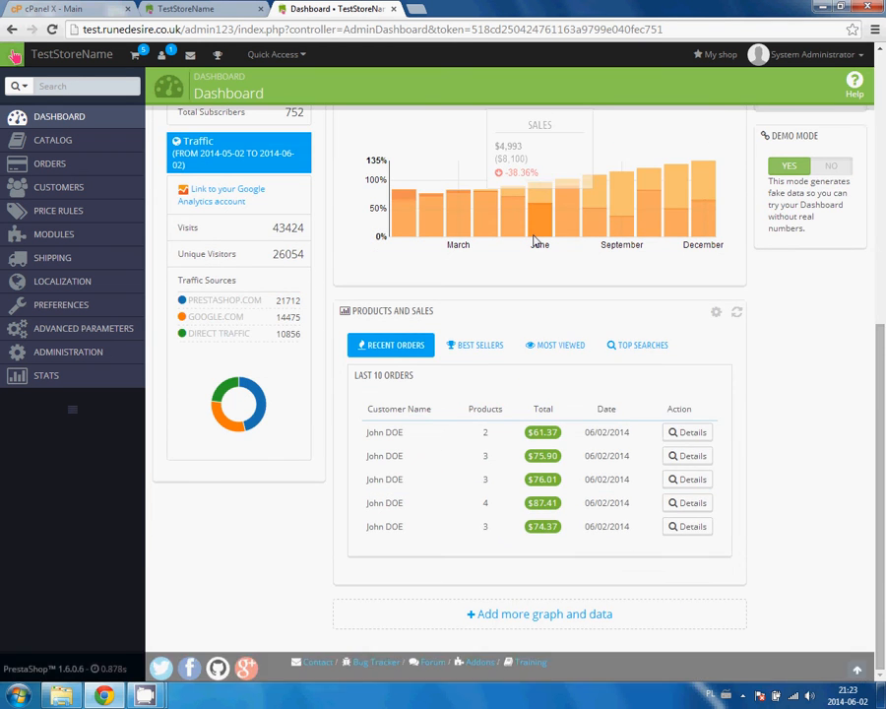
pyautogui.scroll(5, 535, 240)
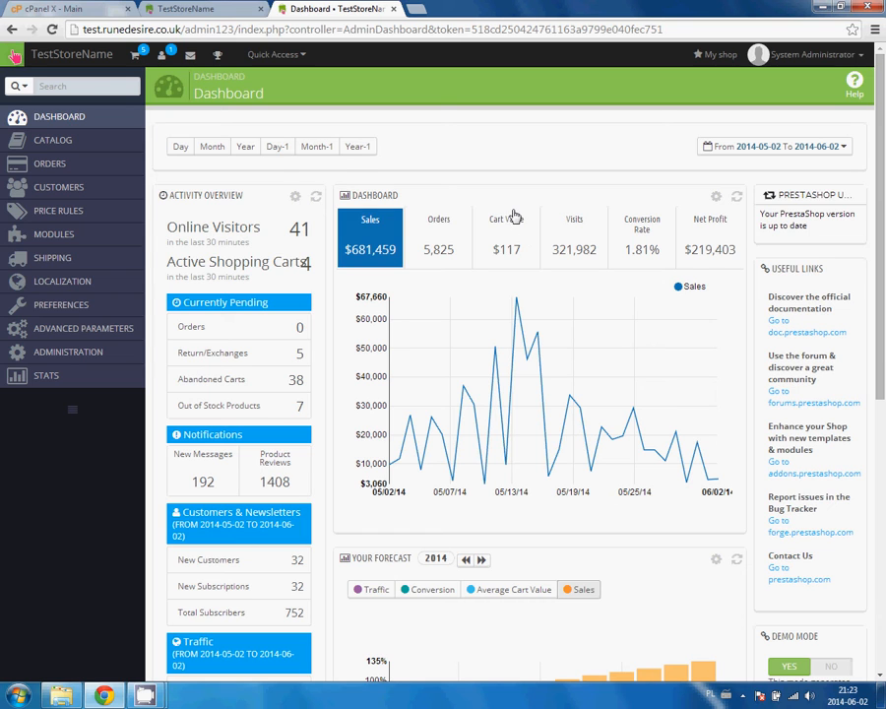
pyautogui.moveTo(77, 146)
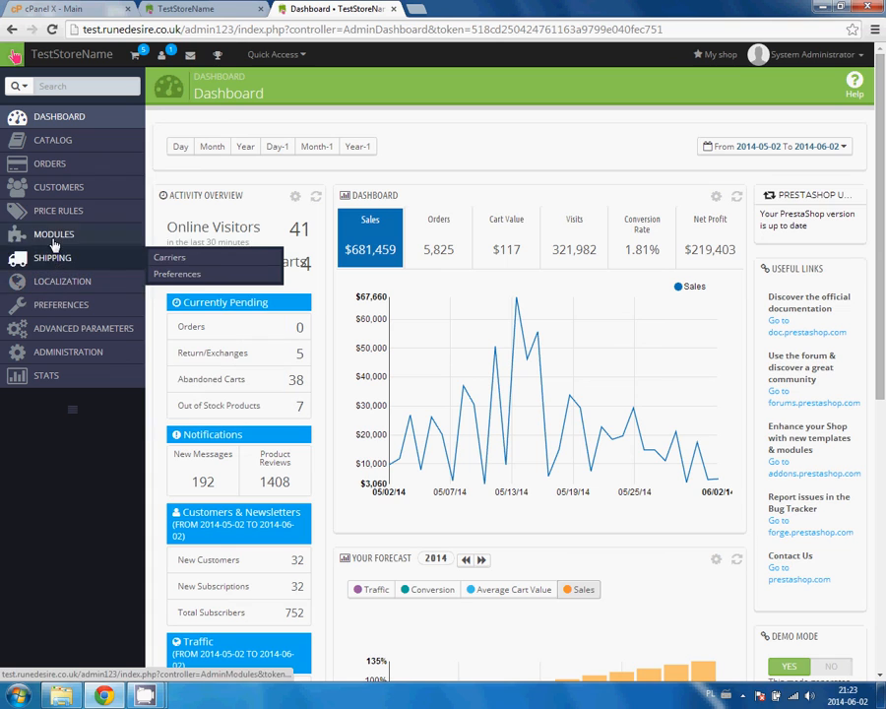
pyautogui.moveTo(54, 288)
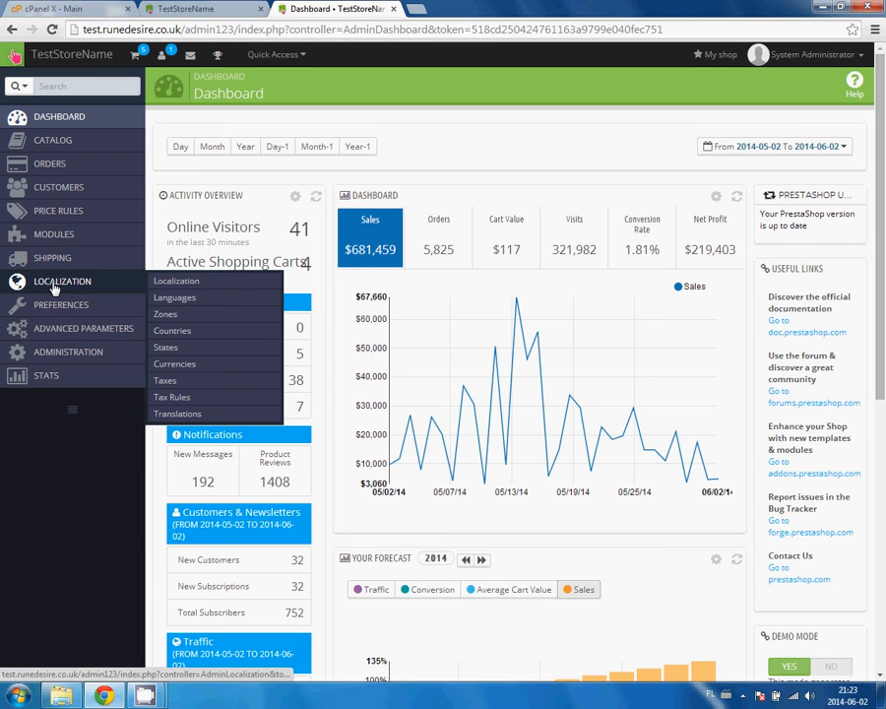
pyautogui.moveTo(104, 330)
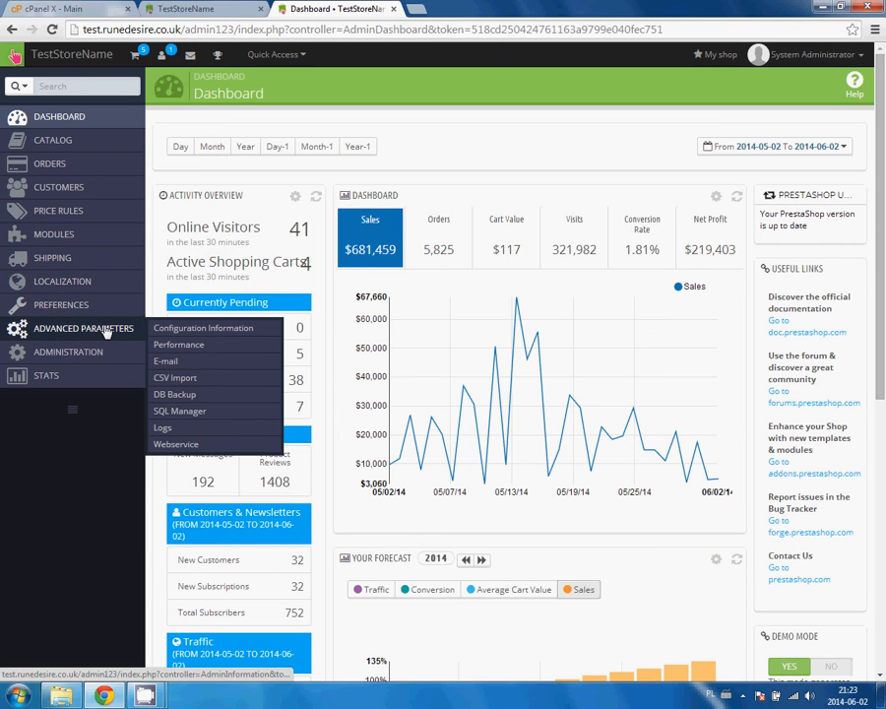
pyautogui.moveTo(93, 359)
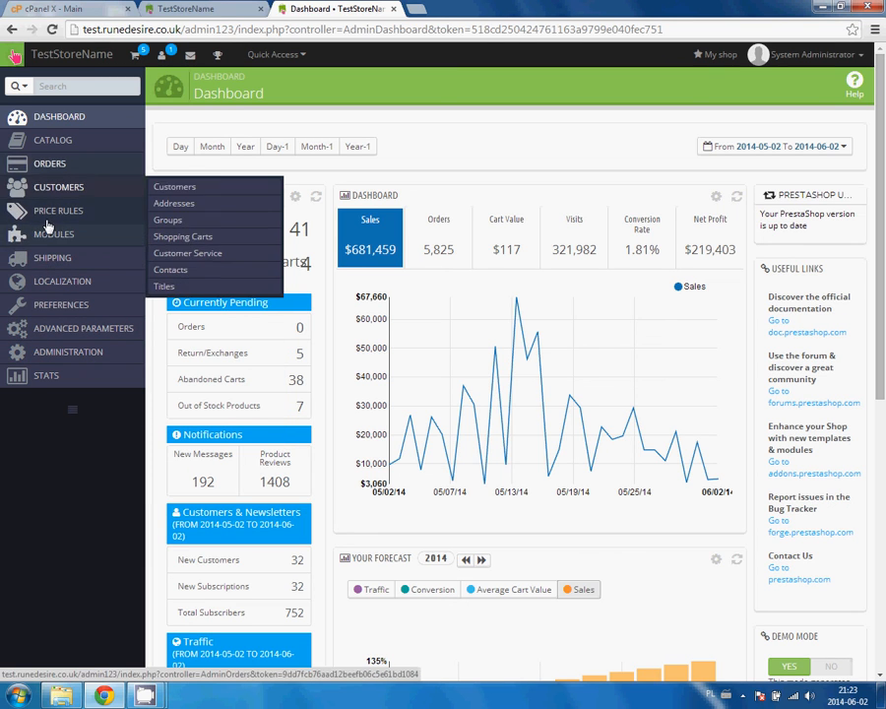
pyautogui.scroll(-5, 410, 166)
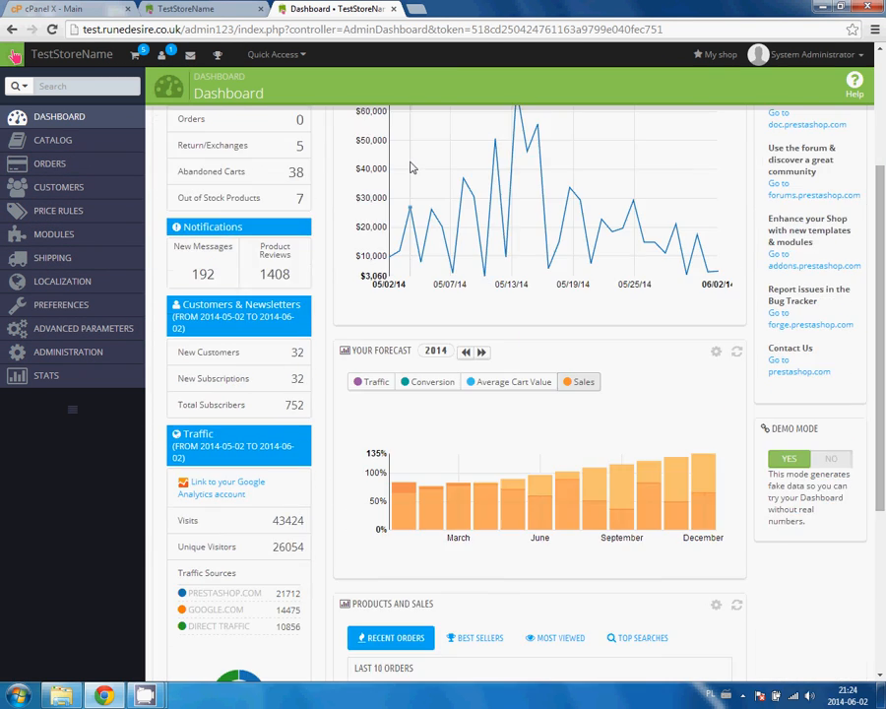
pyautogui.scroll(5, 411, 167)
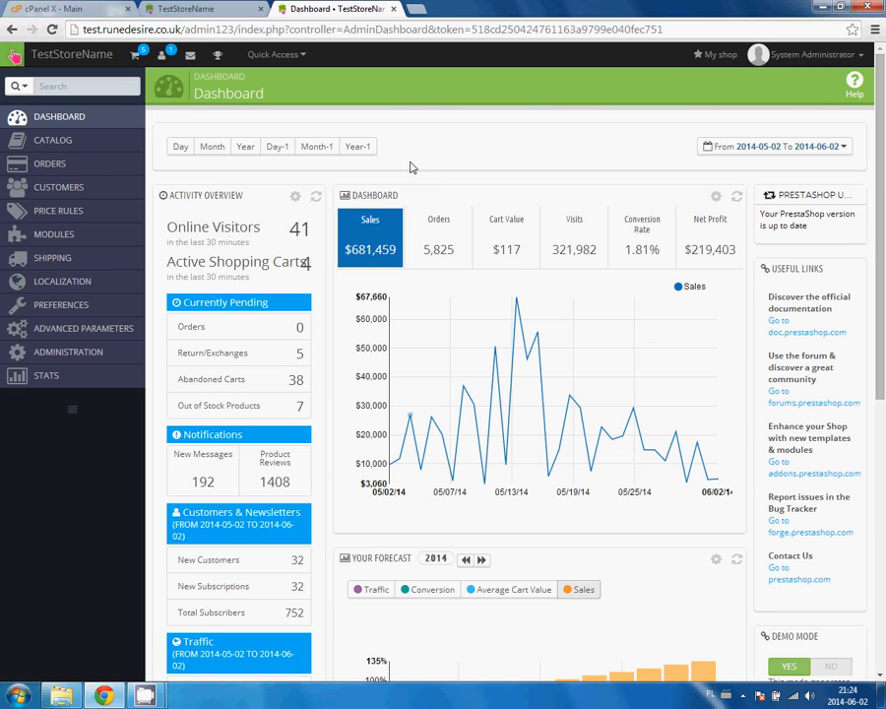
# Toggle between the storefront and admin Dashboard tabs, finishing on the TestStoreName home page.
pyautogui.click(208, 14)
pyautogui.click(328, 13)
pyautogui.click(201, 8)
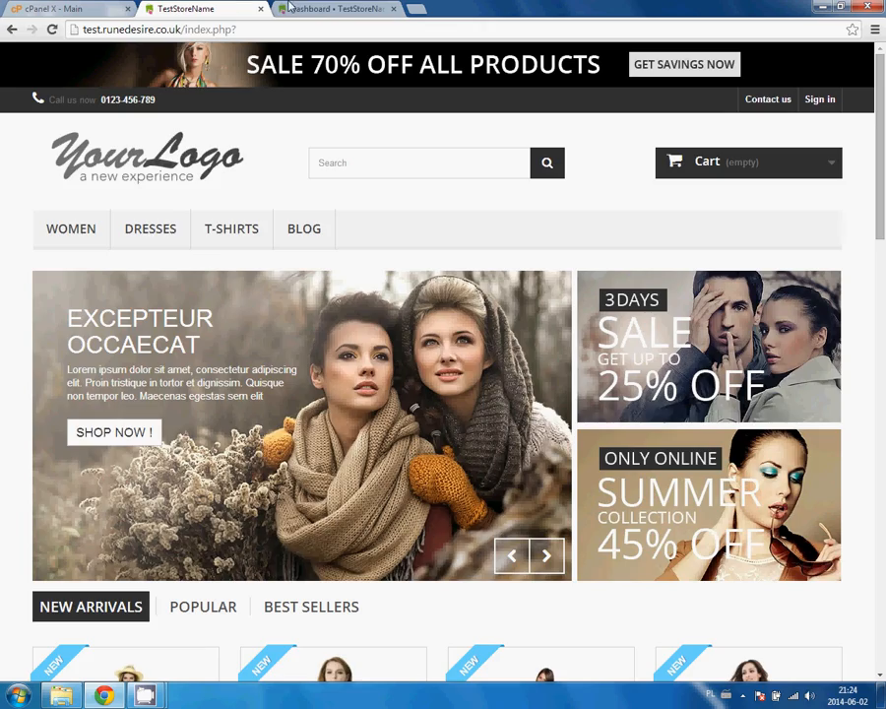
pyautogui.scroll(-7, 214, 206)
pyautogui.scroll(7, 214, 197)
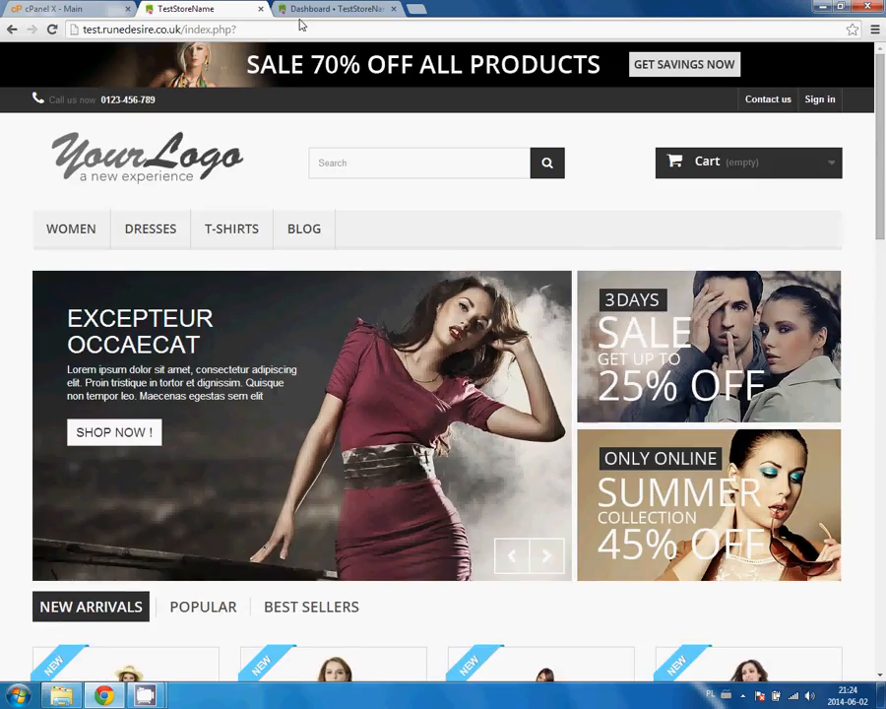
pyautogui.click(302, 12)
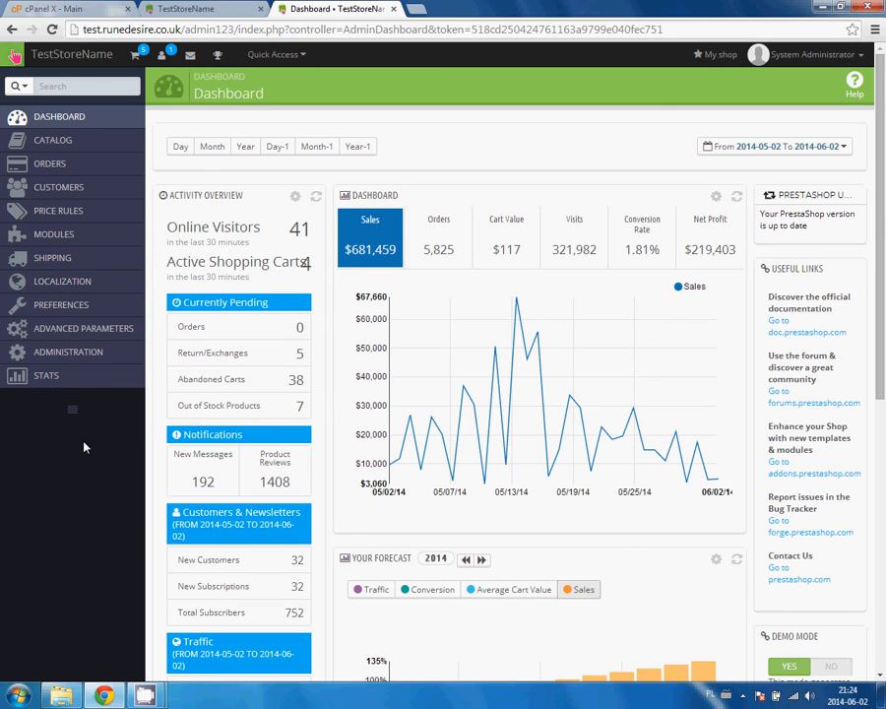
pyautogui.scroll(-5, 86, 472)
pyautogui.scroll(5, 84, 434)
pyautogui.click(212, 8)
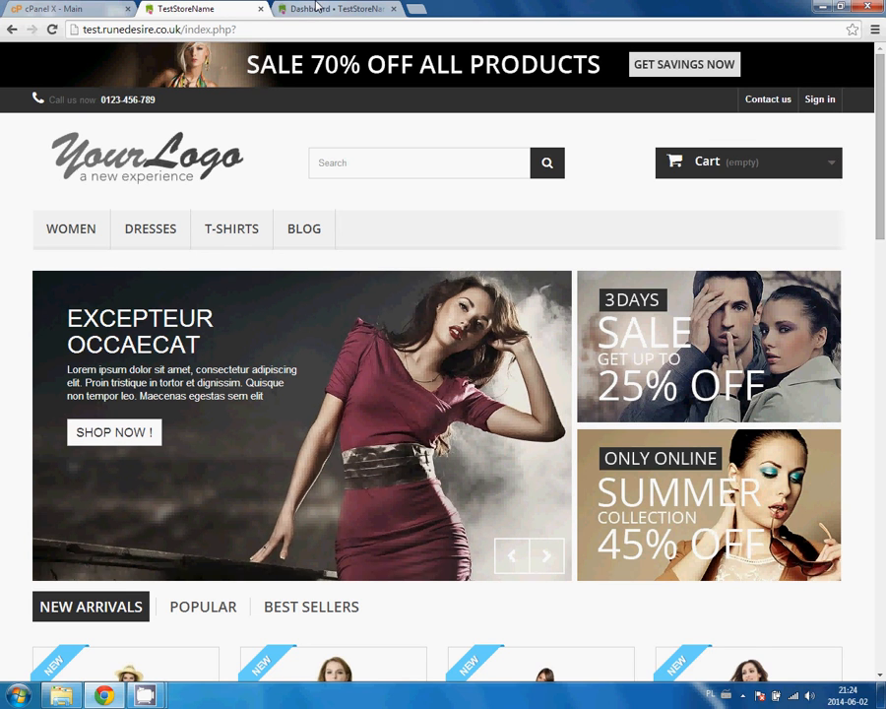
# Restore the CamStudio recorder window from the taskbar and move it to the upper right.
pyautogui.moveTo(145, 695)
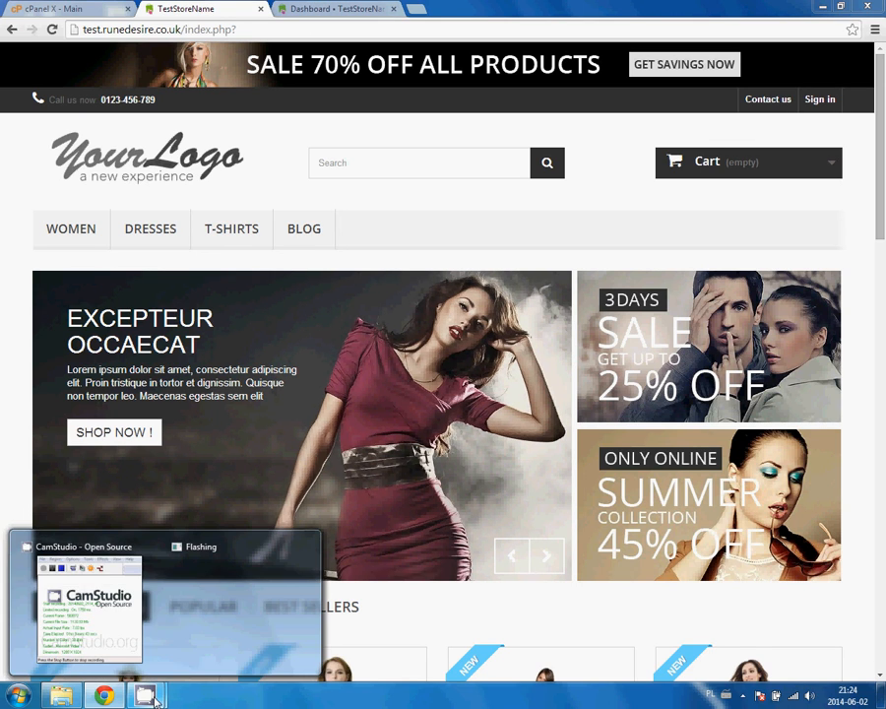
pyautogui.moveTo(210, 592)
pyautogui.click(120, 598)
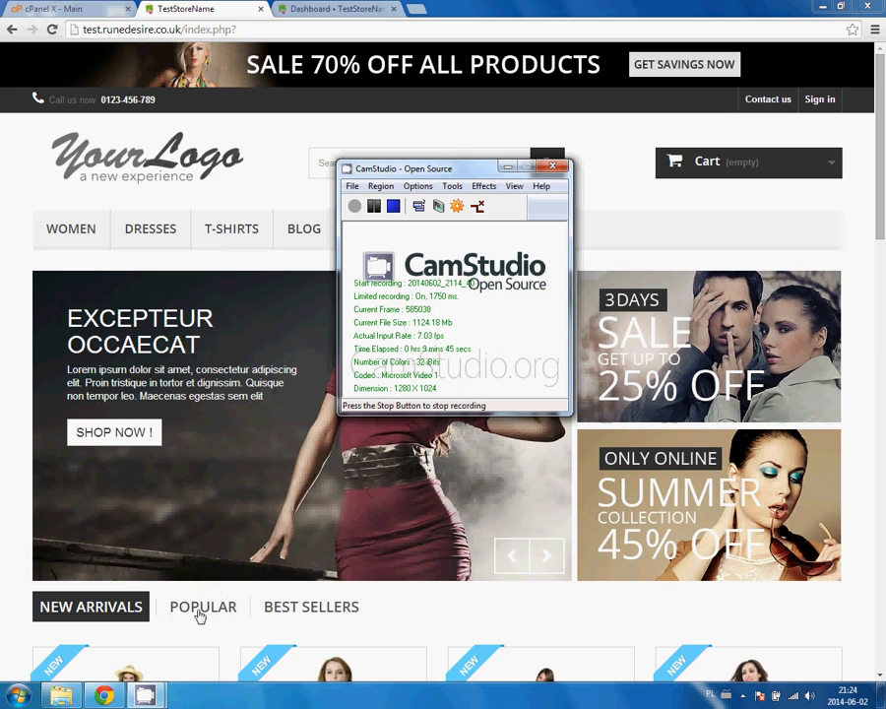
pyautogui.moveTo(404, 177); pyautogui.dragTo(642, 105)
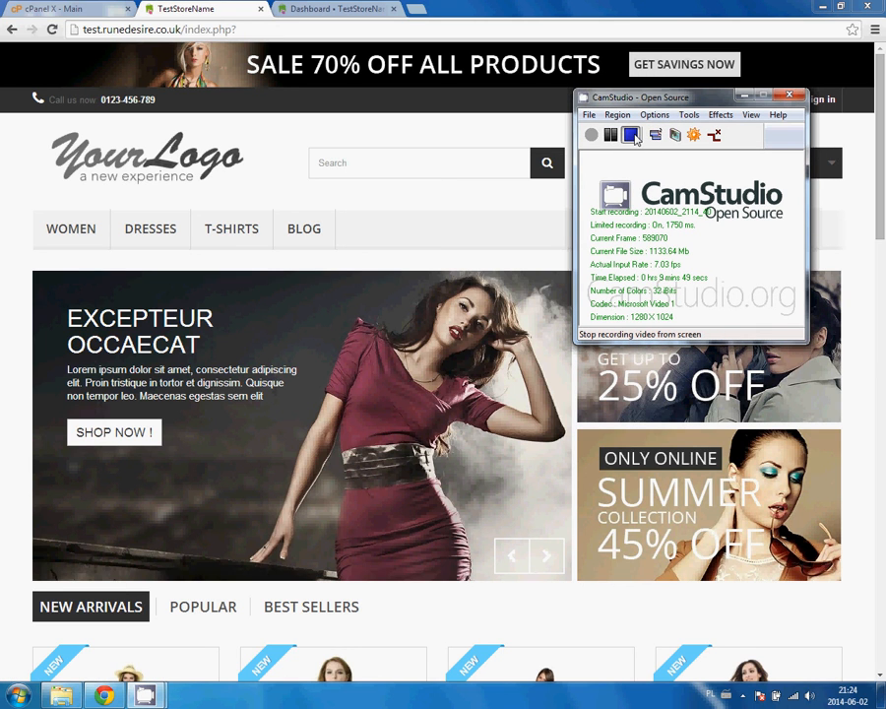